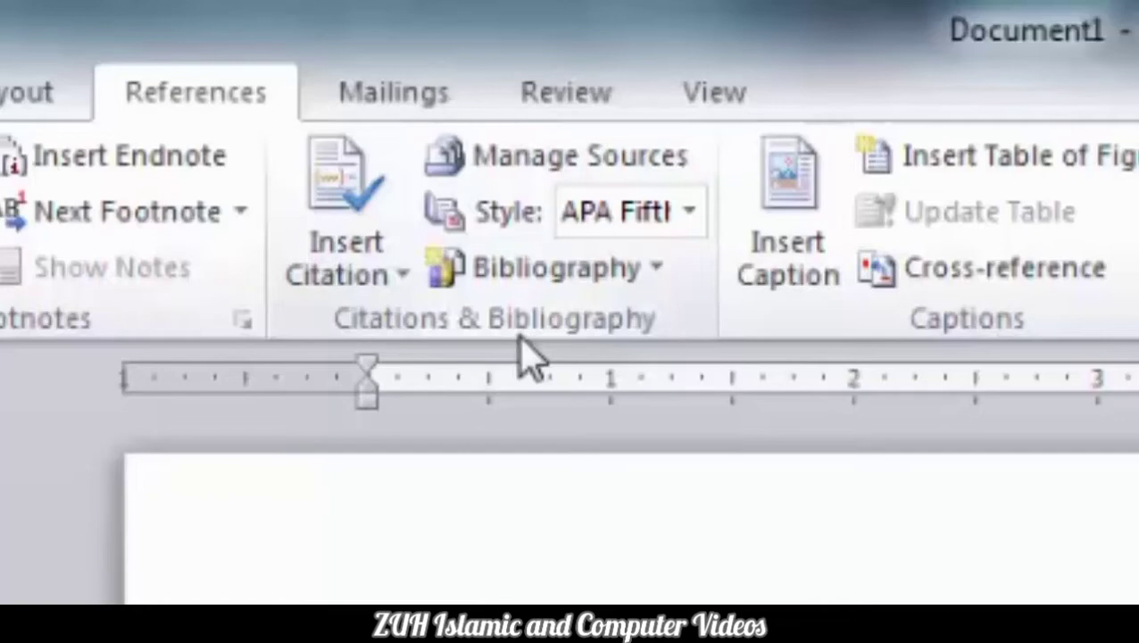
# Generate sample paragraphs with =rand() and place the cursor after the first paragraph.
pyautogui.write('=rand()')
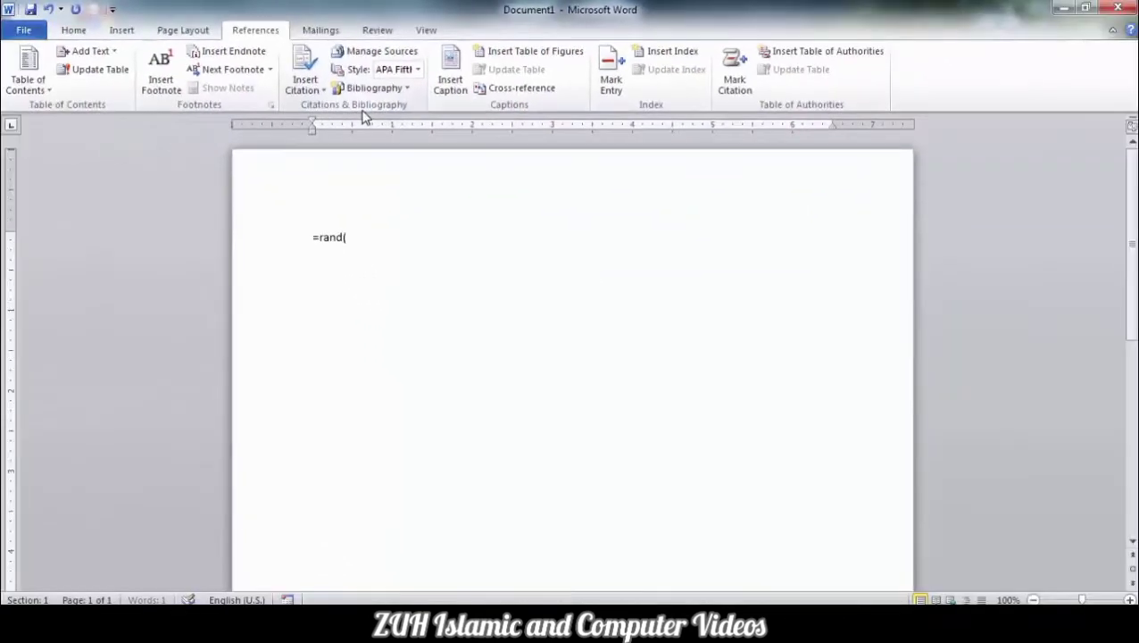
pyautogui.press('Return')
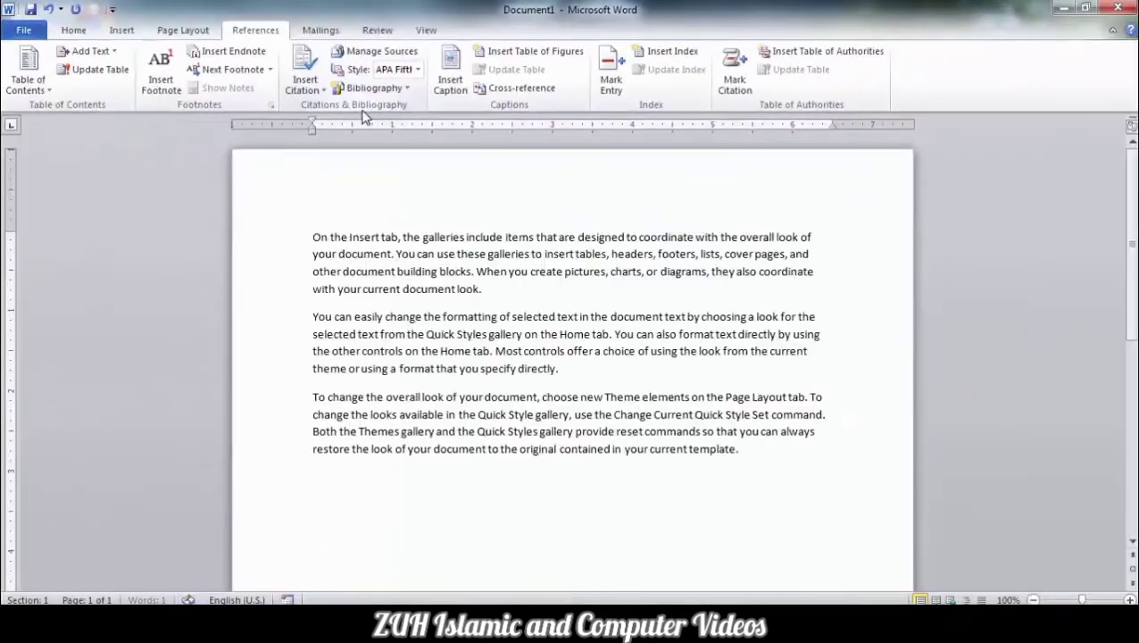
pyautogui.click(490, 291)
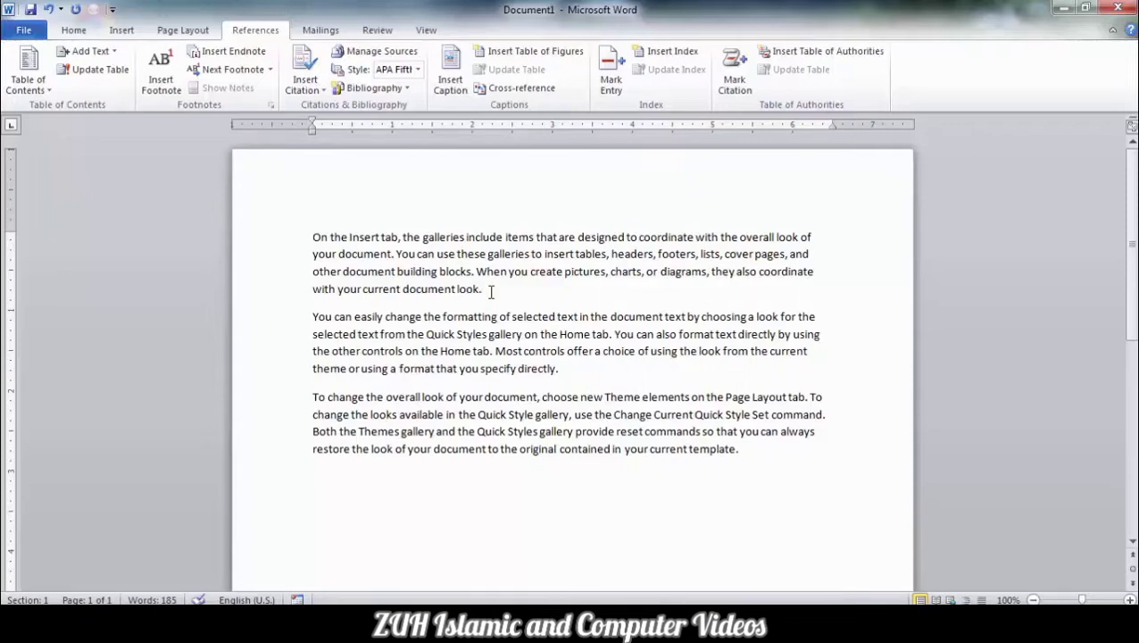
# Choose Add New Source from the Insert Citation menu.
pyautogui.click(314, 93)
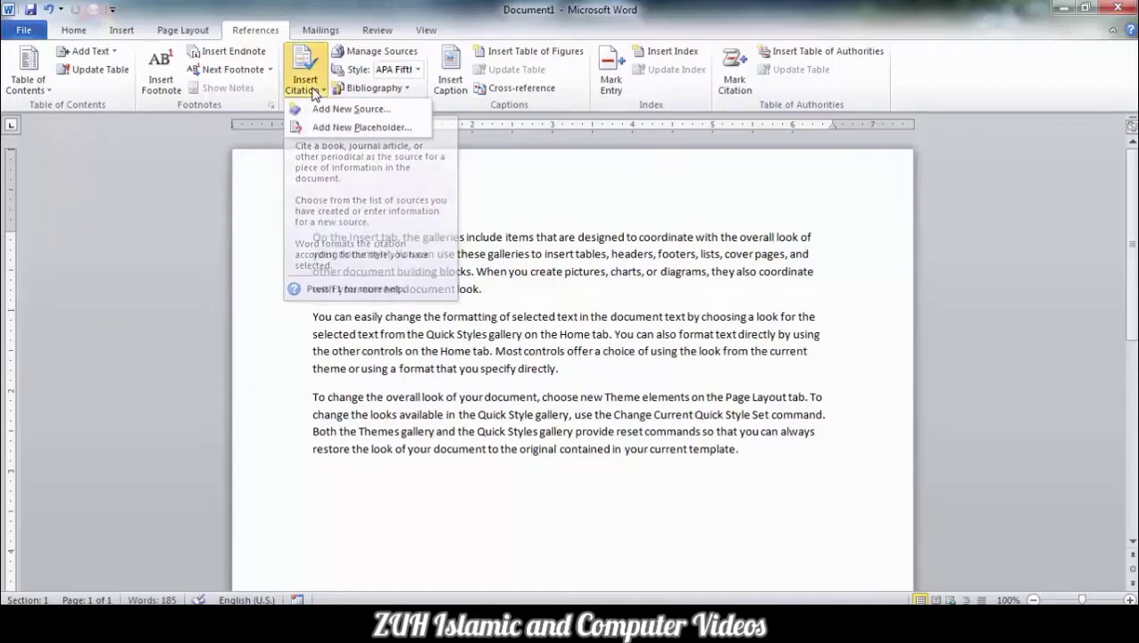
pyautogui.click(309, 96)
pyautogui.click(310, 96)
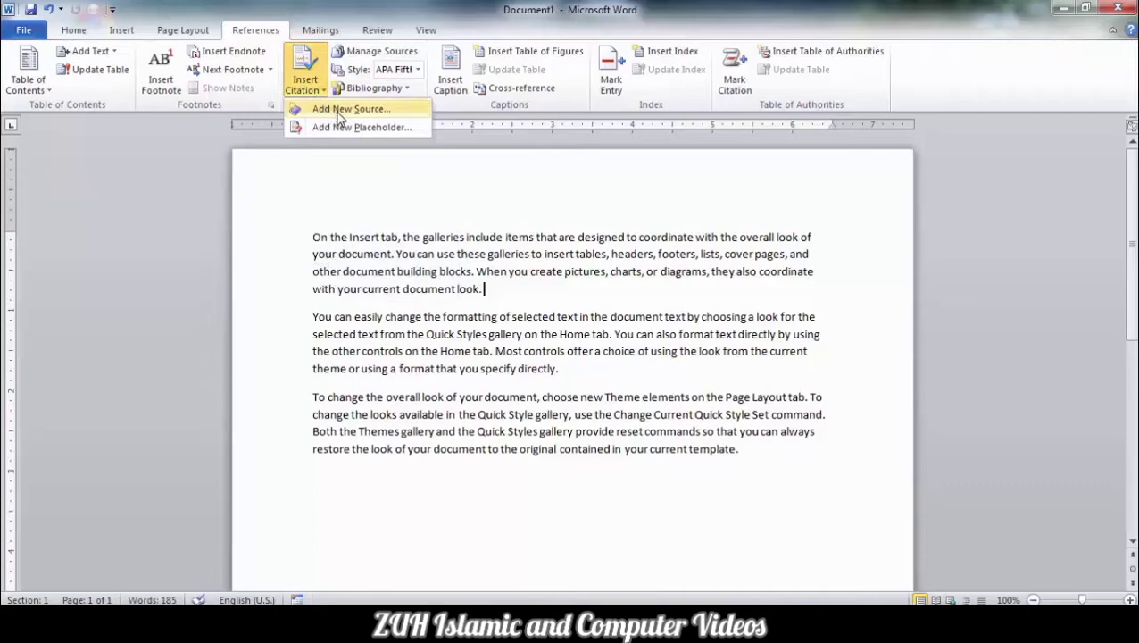
pyautogui.click(339, 109)
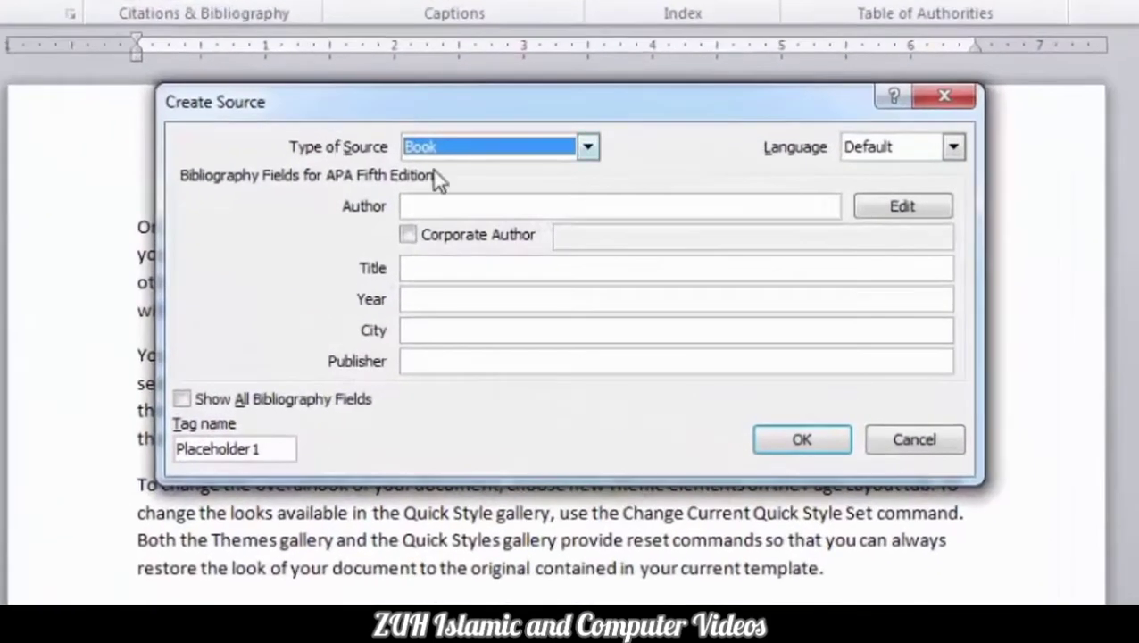
pyautogui.click(587, 149)
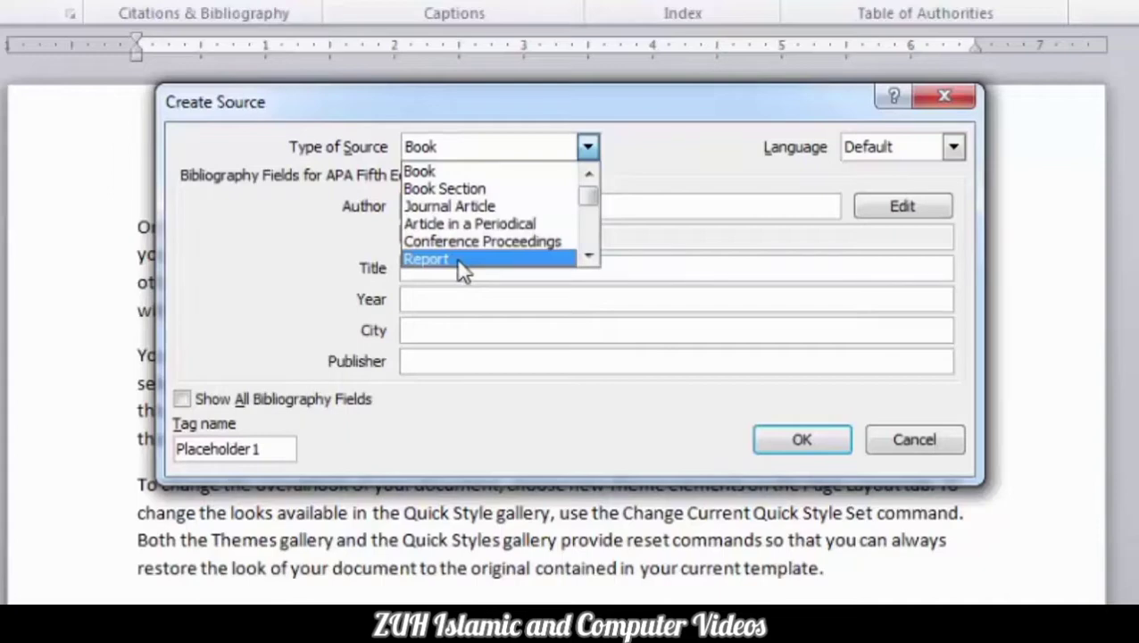
pyautogui.click(448, 211)
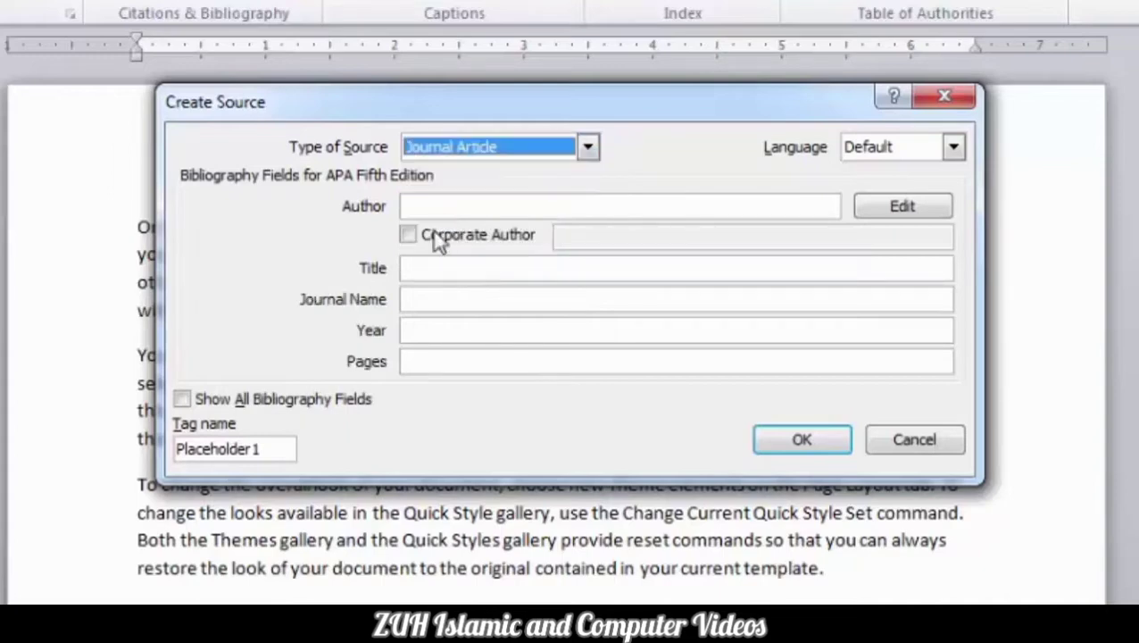
pyautogui.click(586, 150)
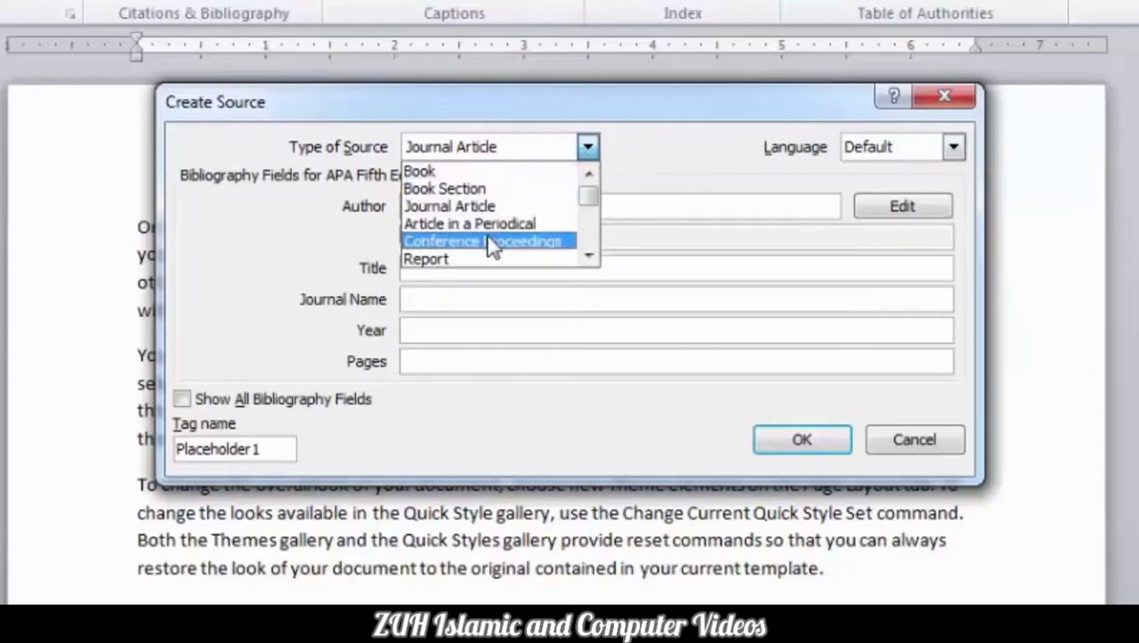
pyautogui.scroll(-1, 519, 216)
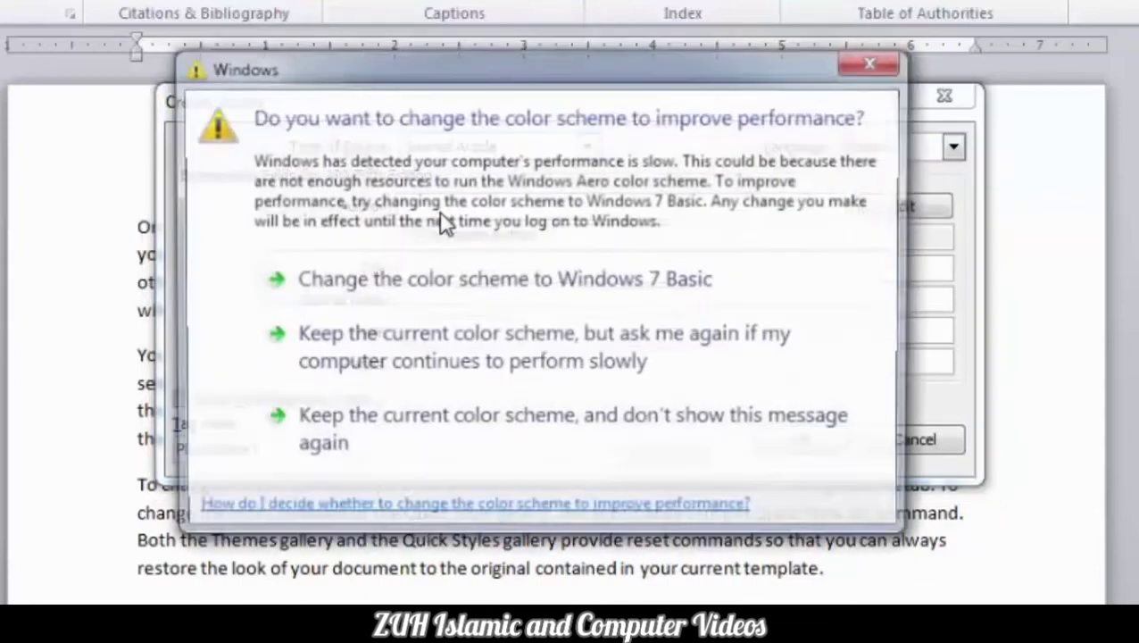
pyautogui.click(452, 438)
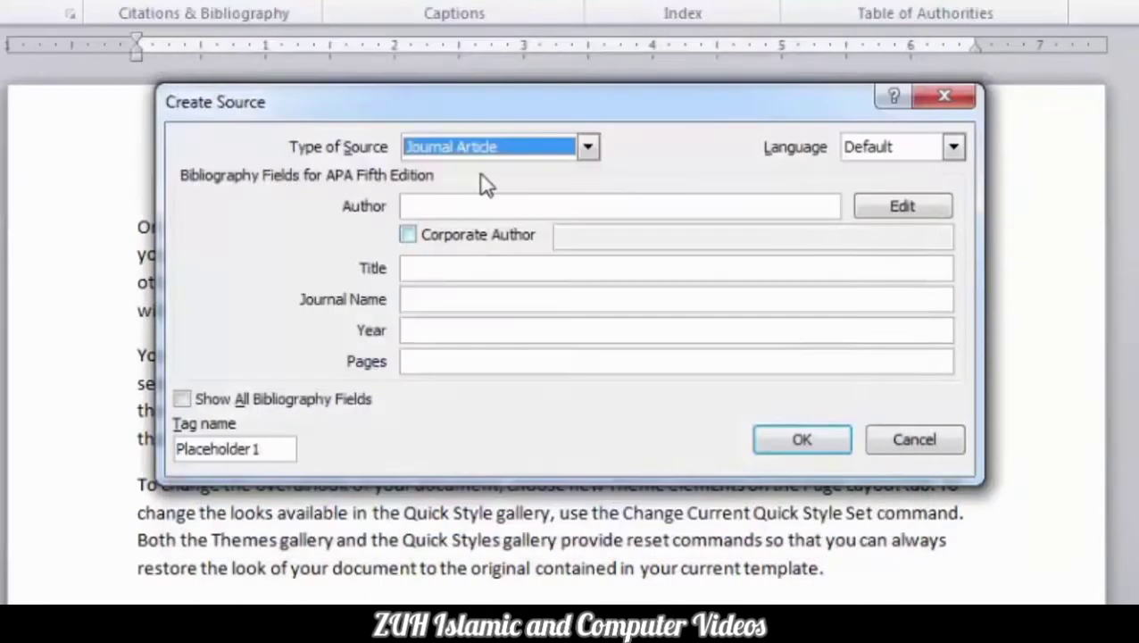
pyautogui.click(588, 147)
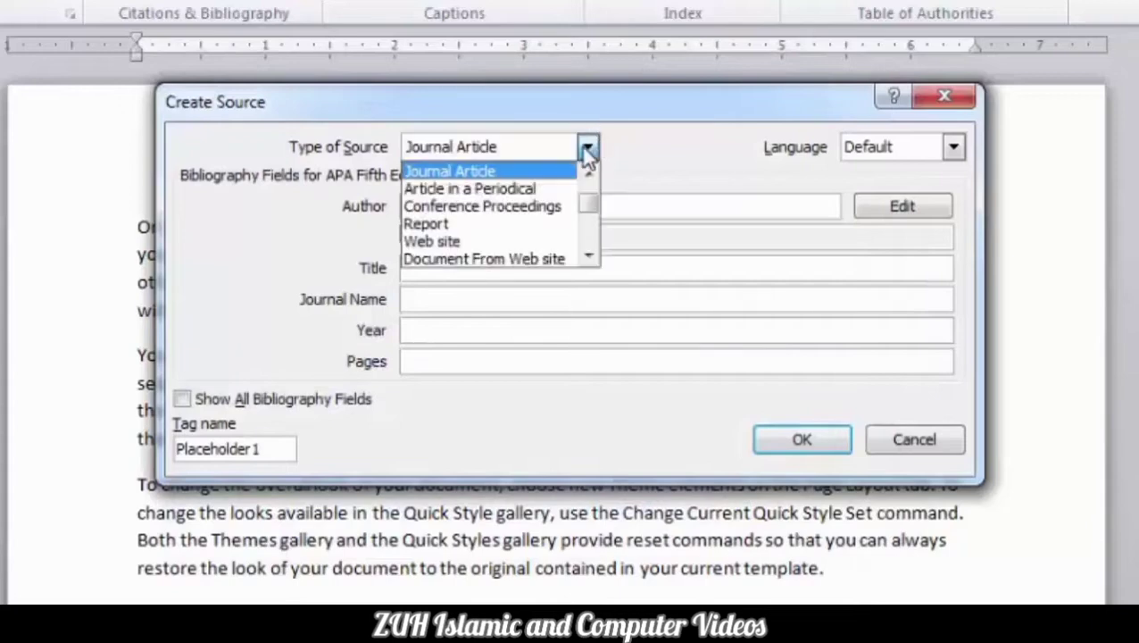
pyautogui.click(498, 225)
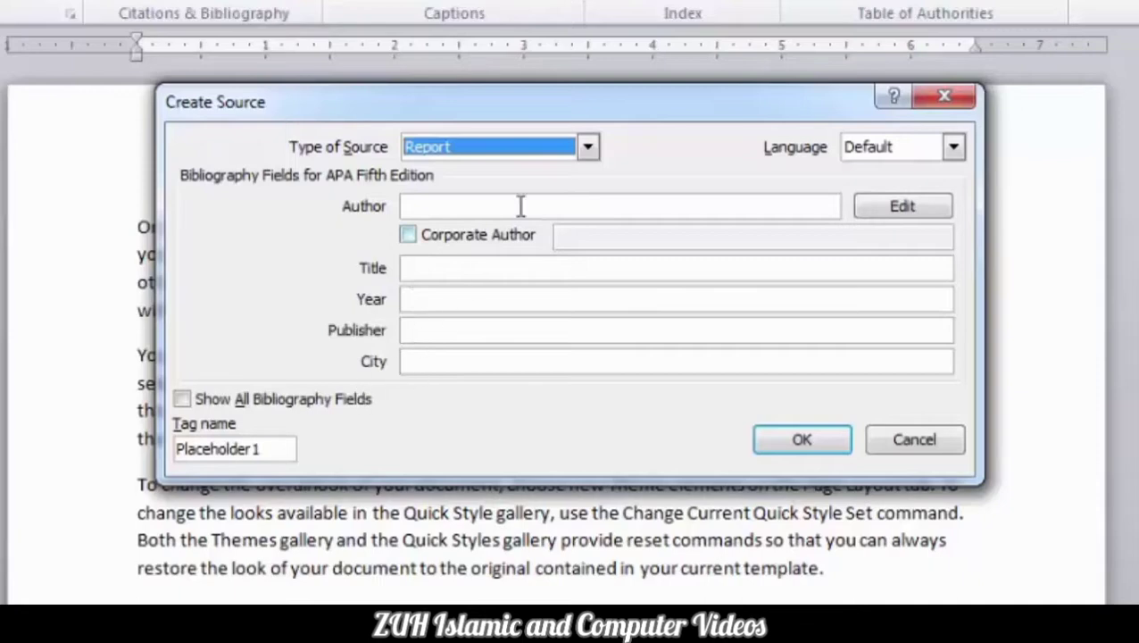
pyautogui.click(587, 148)
pyautogui.scroll(-1, 493, 187)
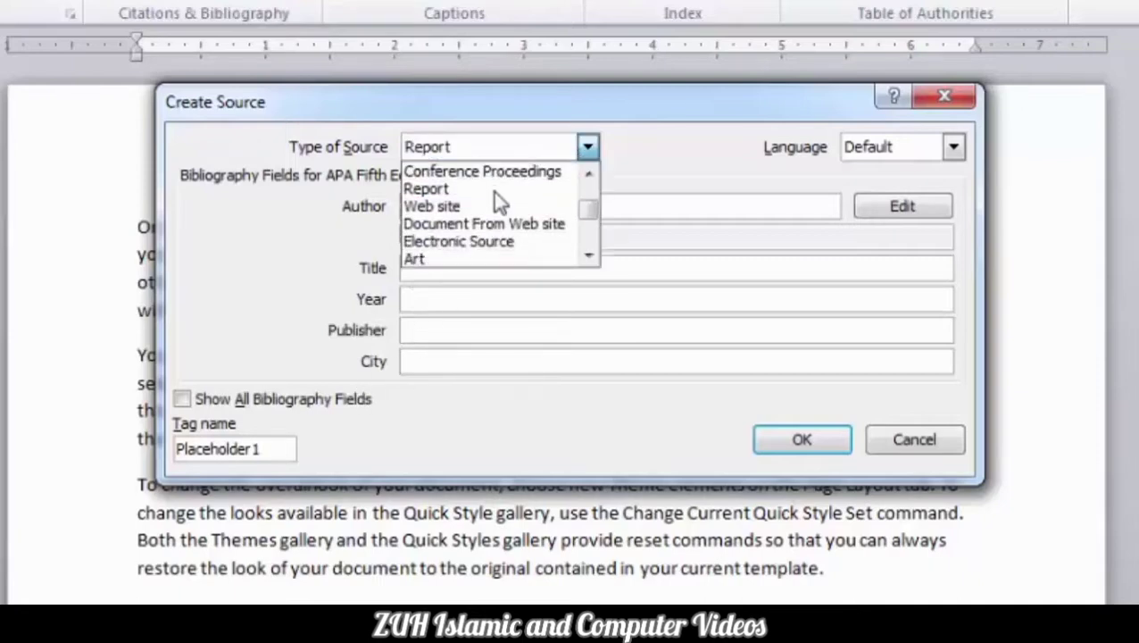
pyautogui.click(483, 211)
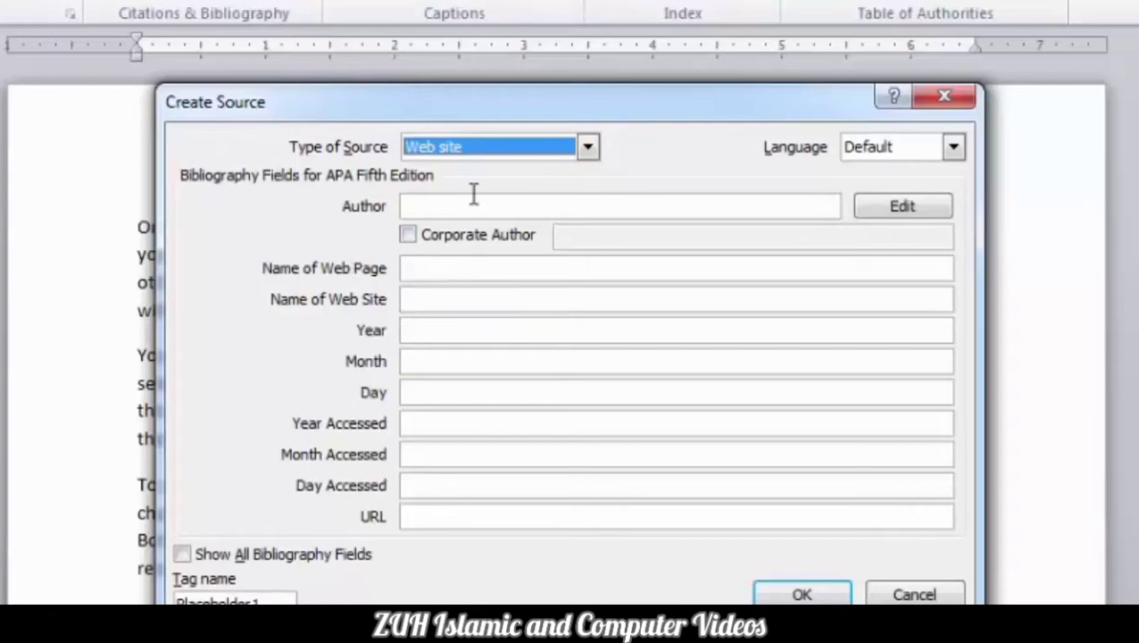
pyautogui.click(589, 148)
pyautogui.moveTo(591, 213); pyautogui.dragTo(579, 180)
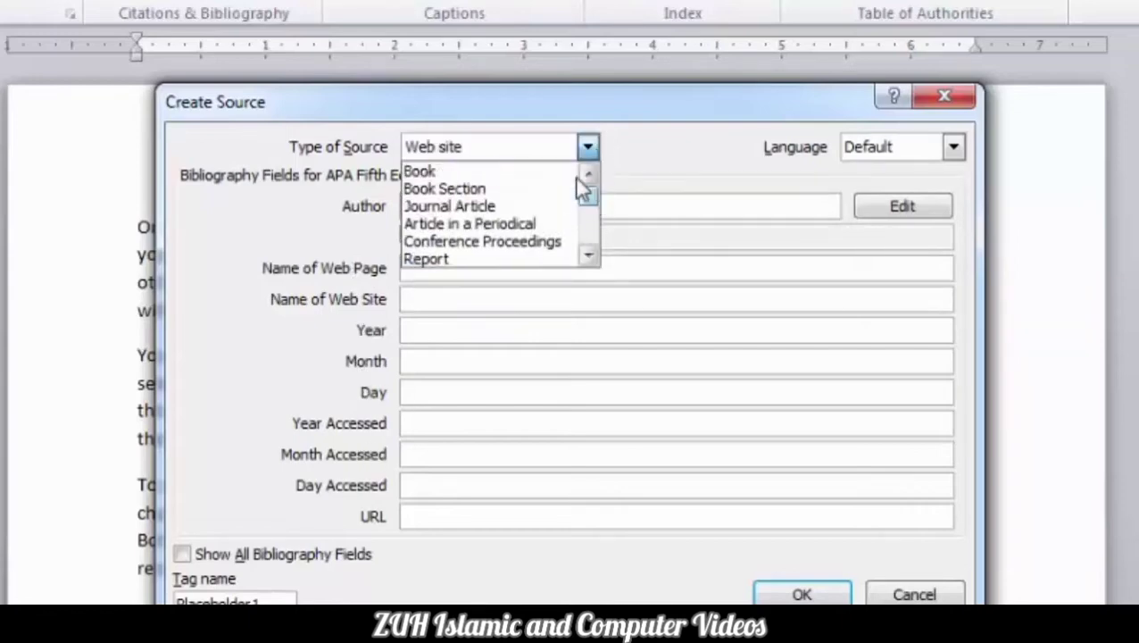
pyautogui.click(515, 171)
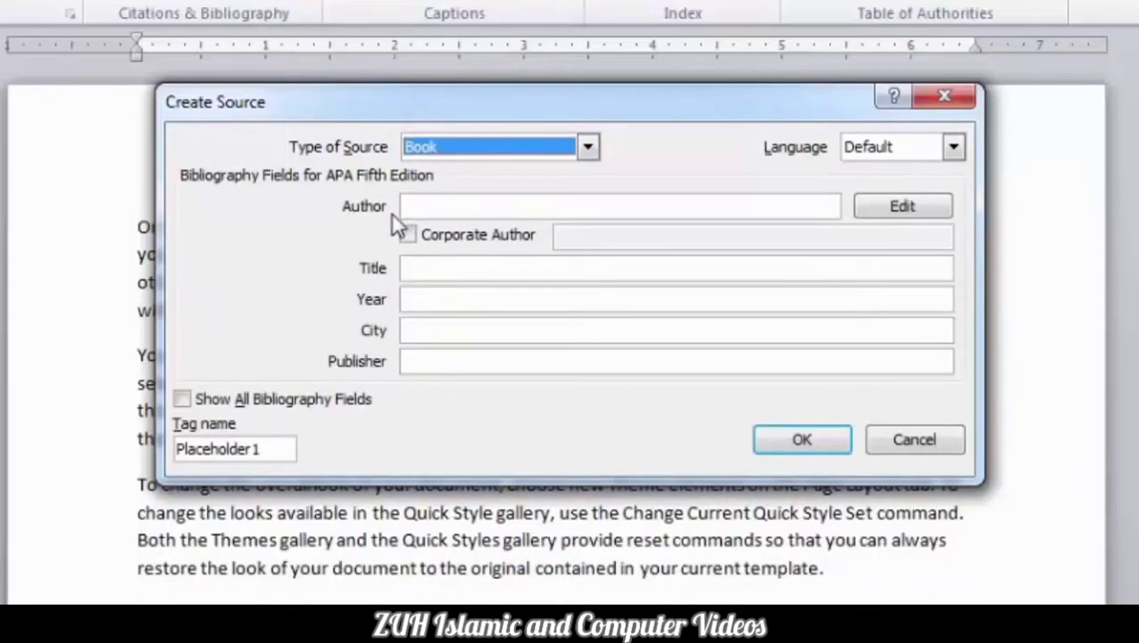
pyautogui.click(427, 207)
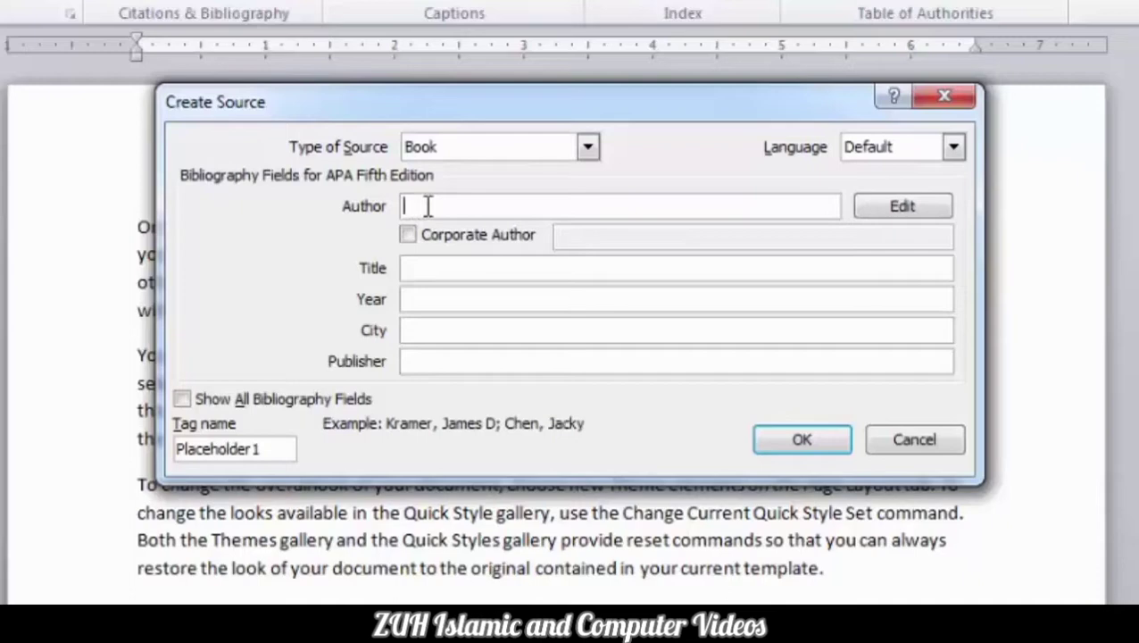
# Enter the author's last, first and middle names and add them as the source's author.
pyautogui.click(881, 210)
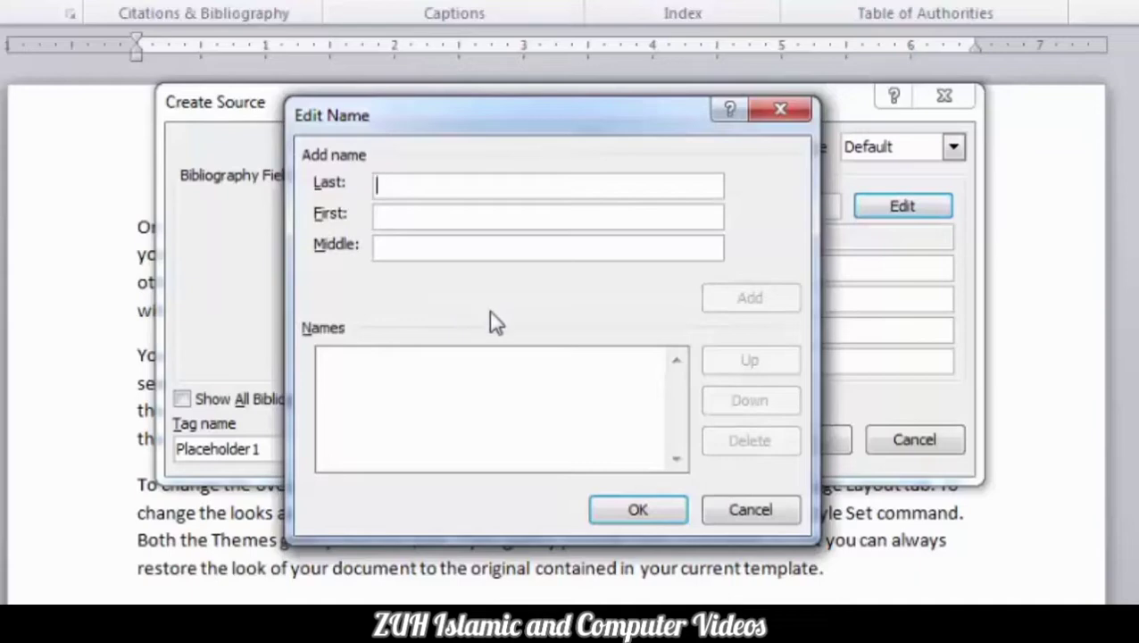
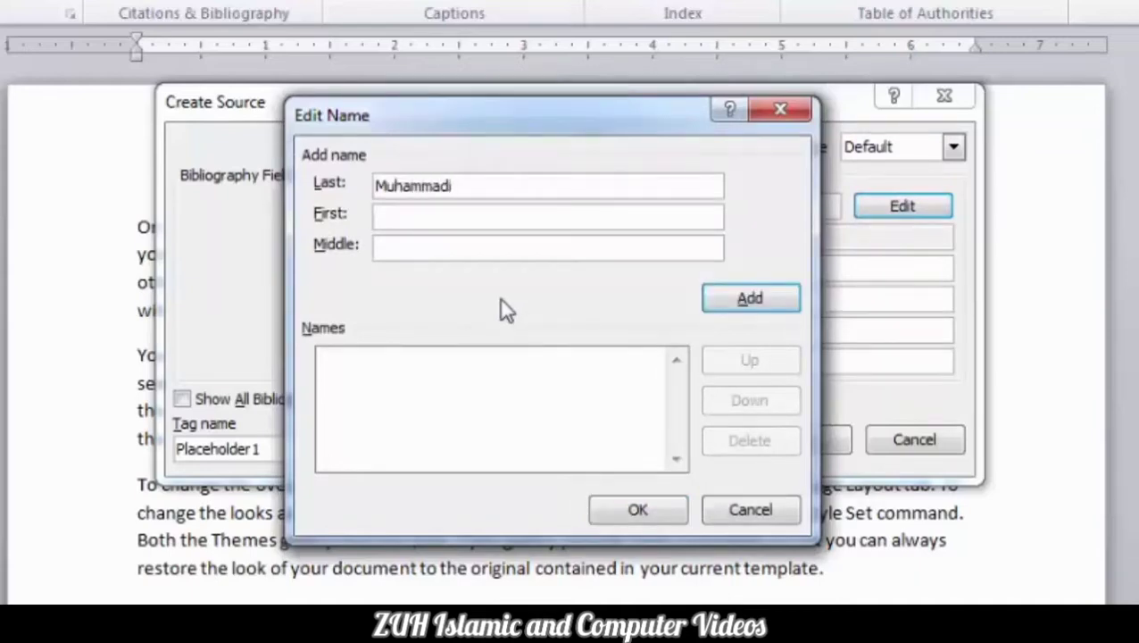
pyautogui.click(480, 221)
pyautogui.click(444, 251)
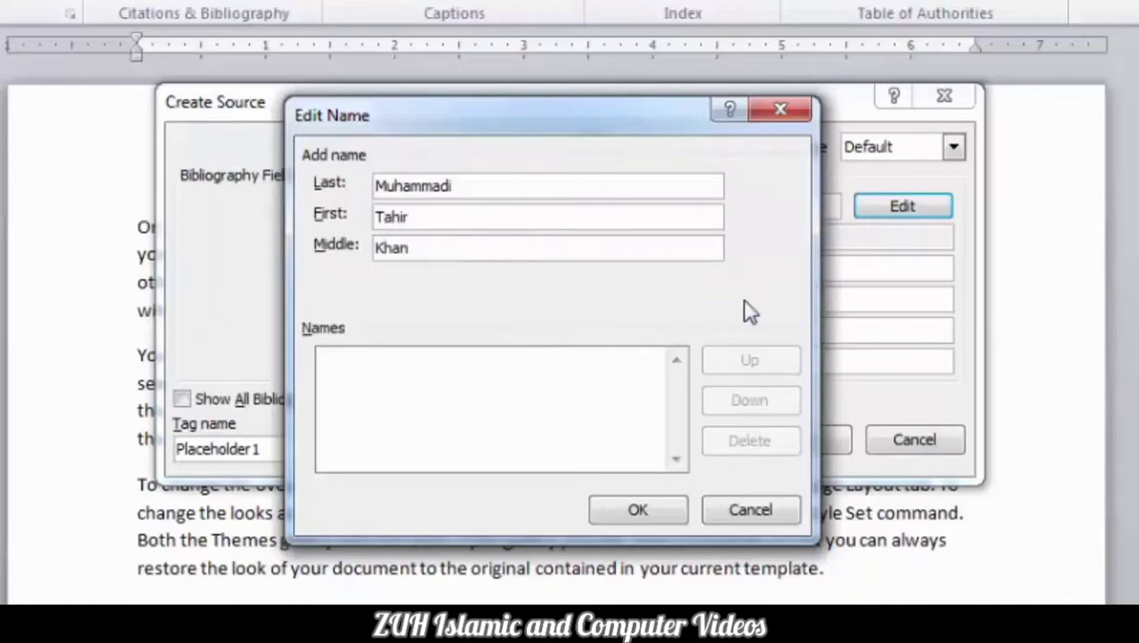
pyautogui.click(747, 308)
pyautogui.click(645, 507)
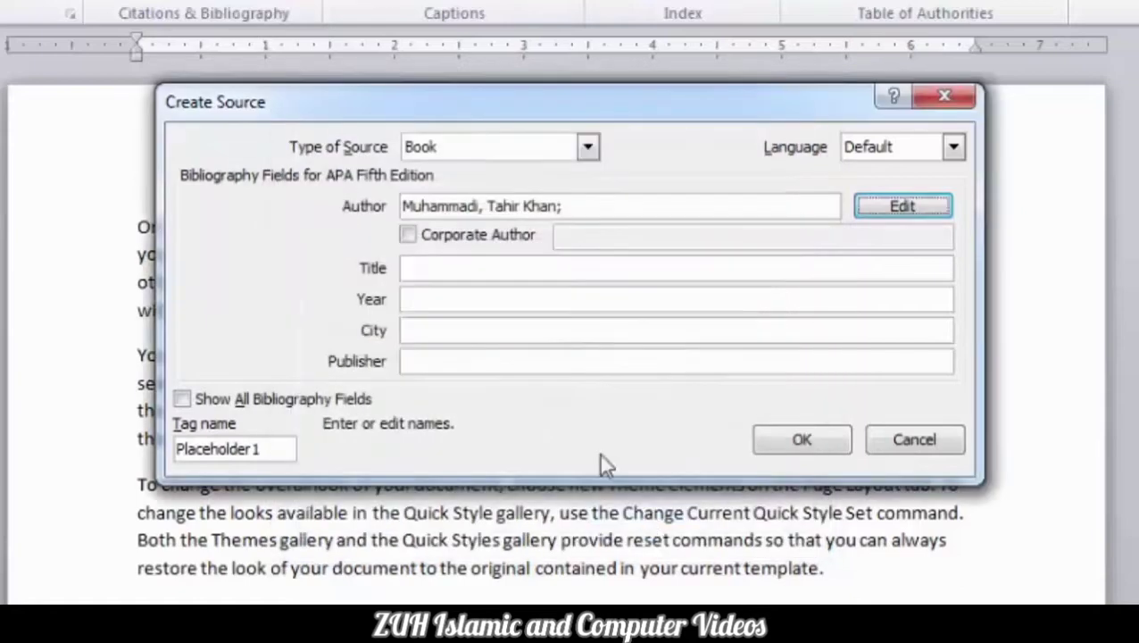
# Mark Corporate Author and enter Title MS Office, Year 2022, City Peshawar and the publisher.
pyautogui.click(459, 238)
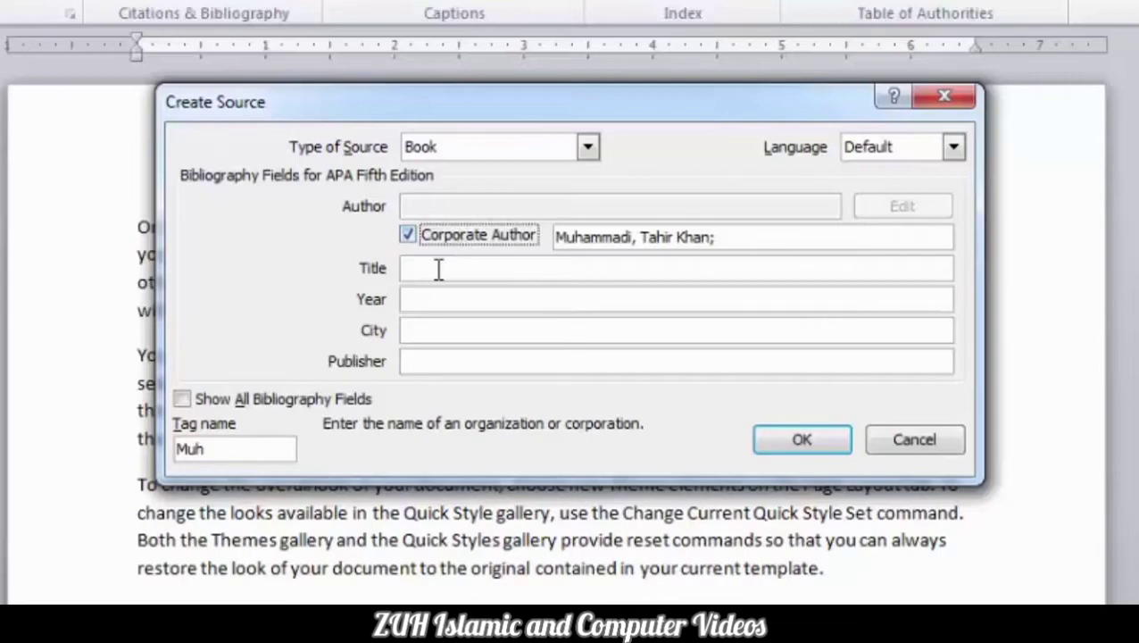
pyautogui.click(429, 271)
pyautogui.write('MS Office')
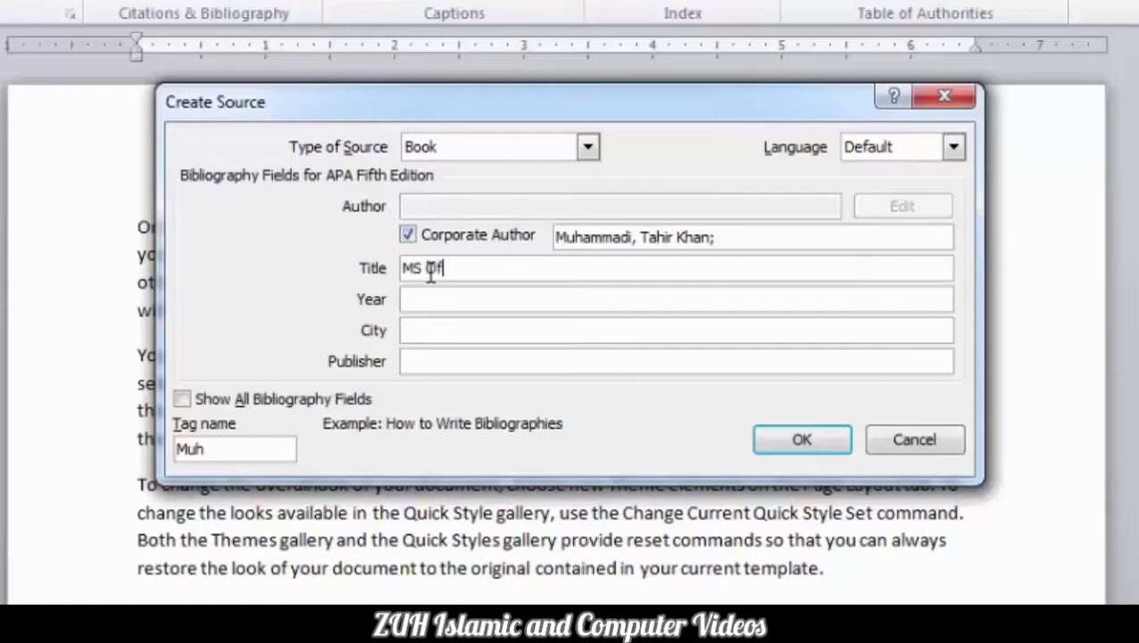
pyautogui.click(434, 300)
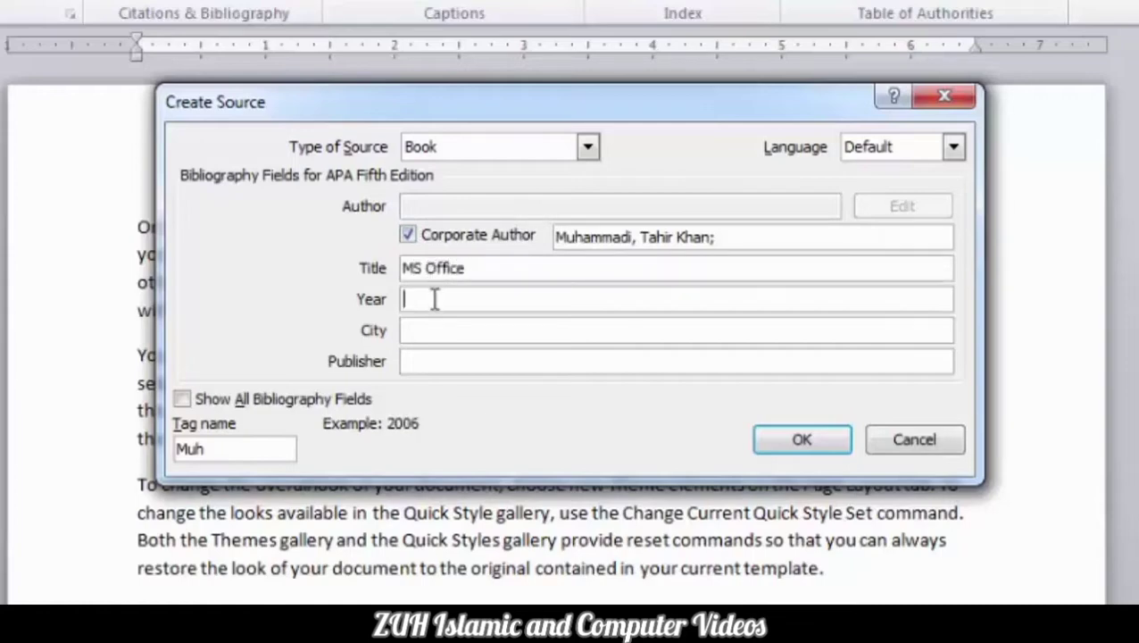
pyautogui.write('2022')
pyautogui.click(471, 330)
pyautogui.write('P')
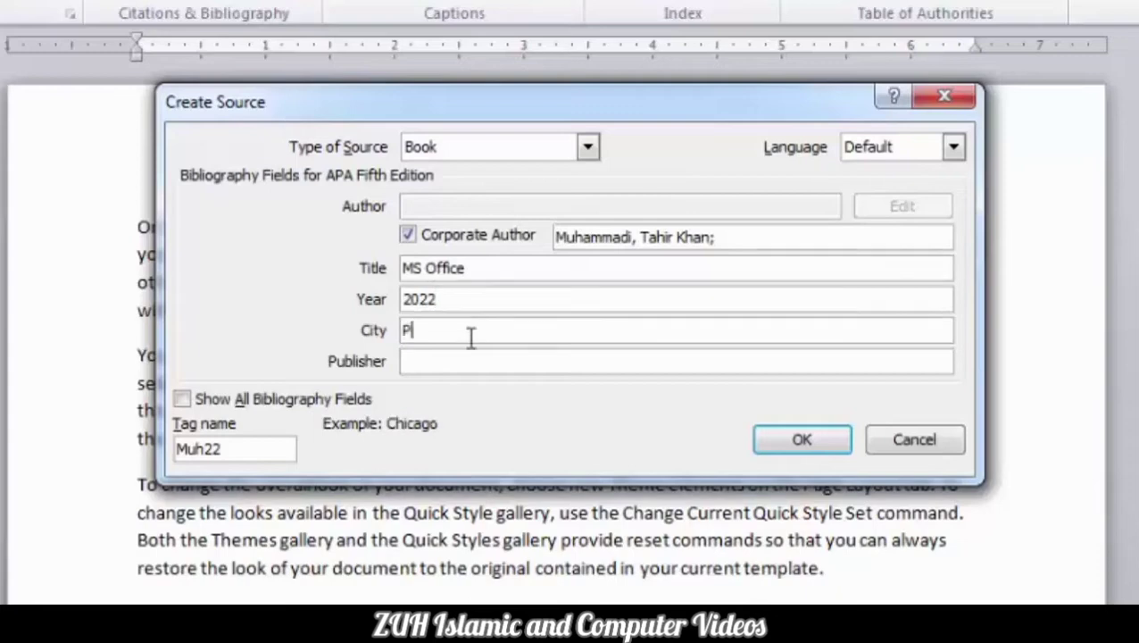
pyautogui.write('eshawar')
pyautogui.click(473, 364)
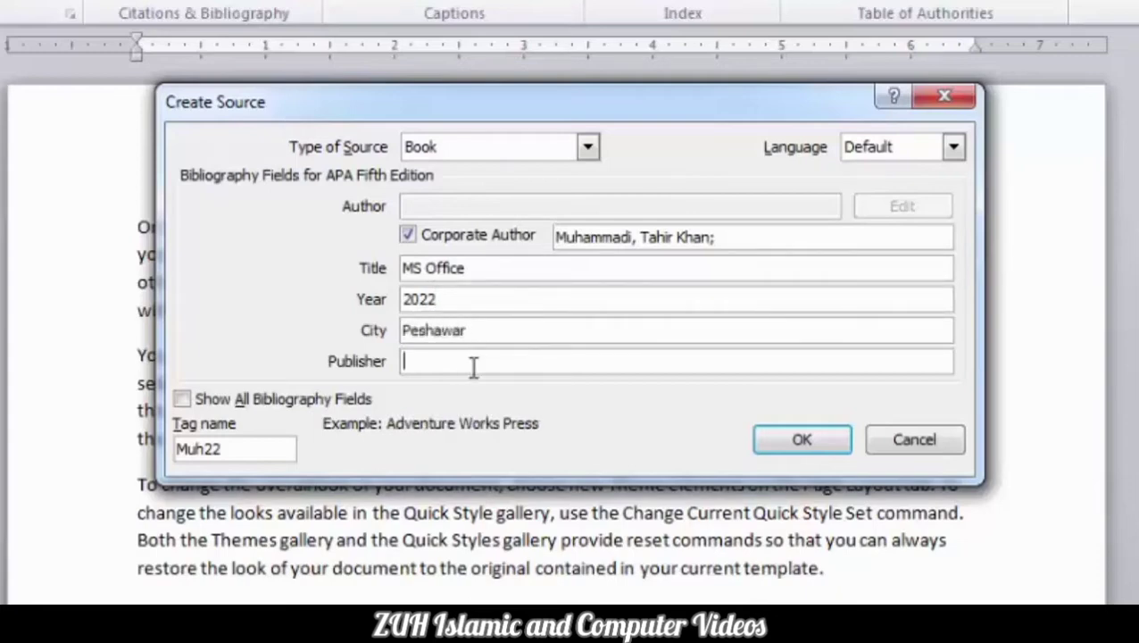
pyautogui.write('Anayat Book store')
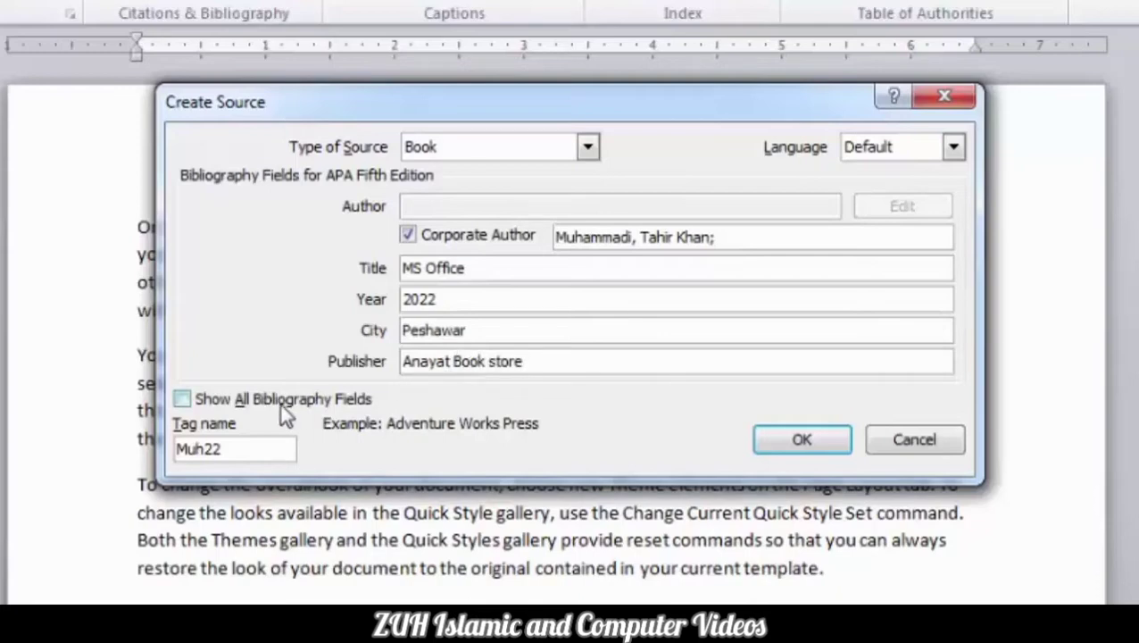
# Show all bibliography fields and enter Country/Region Pakistan, an editor, Volume 2 of 5.
pyautogui.click(280, 401)
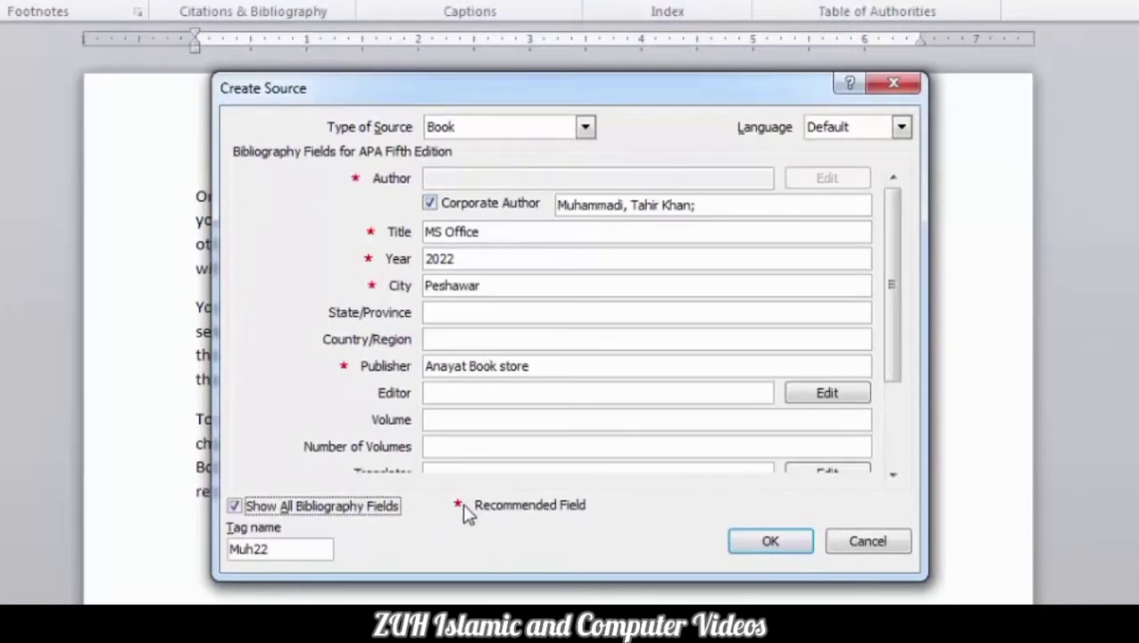
pyautogui.click(446, 315)
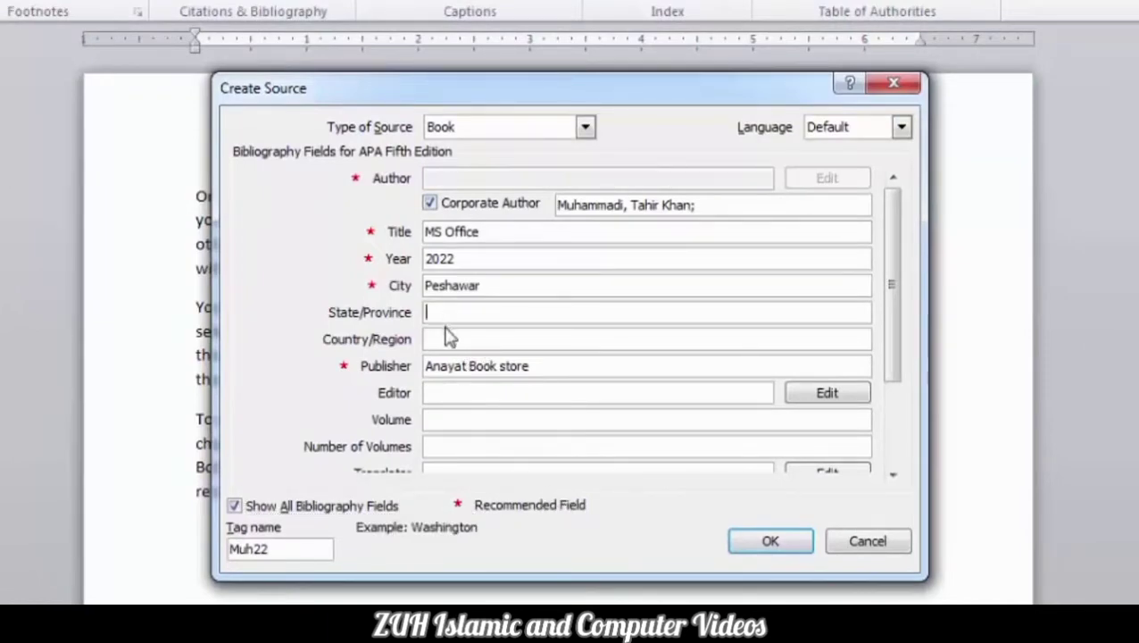
pyautogui.click(444, 338)
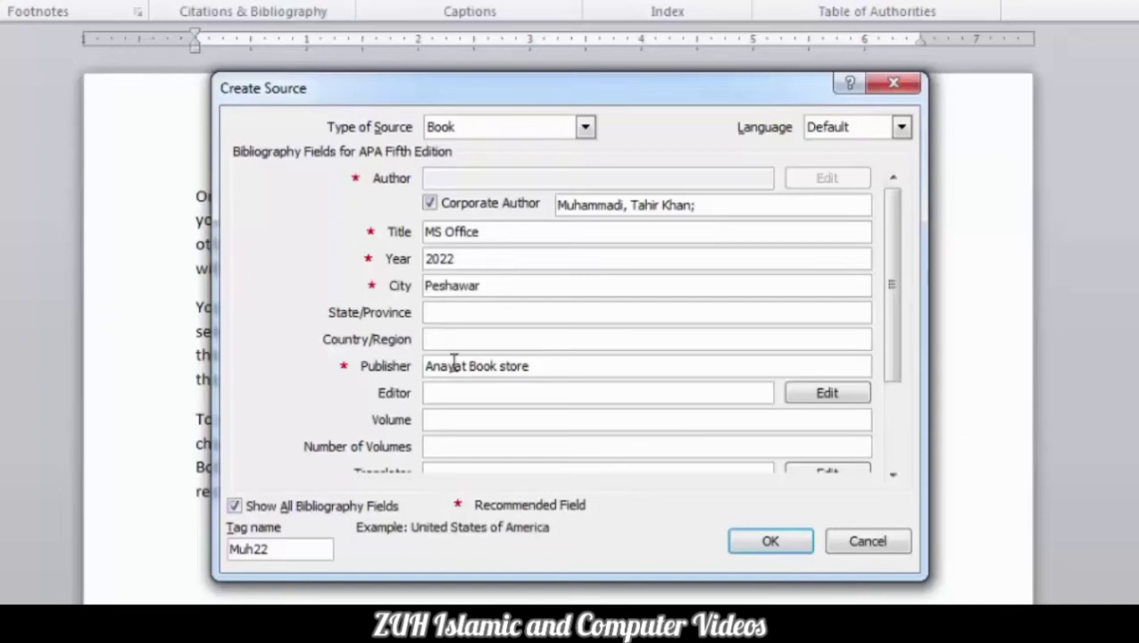
pyautogui.write('Pakistan')
pyautogui.click(468, 394)
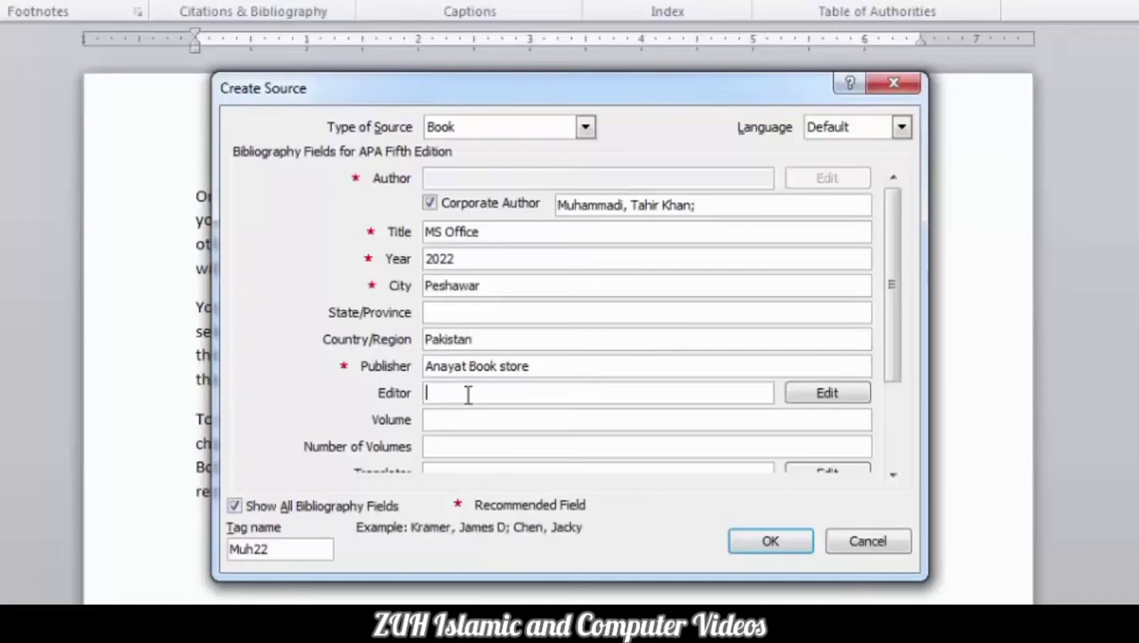
pyautogui.write('Ali')
pyautogui.press('Tab')
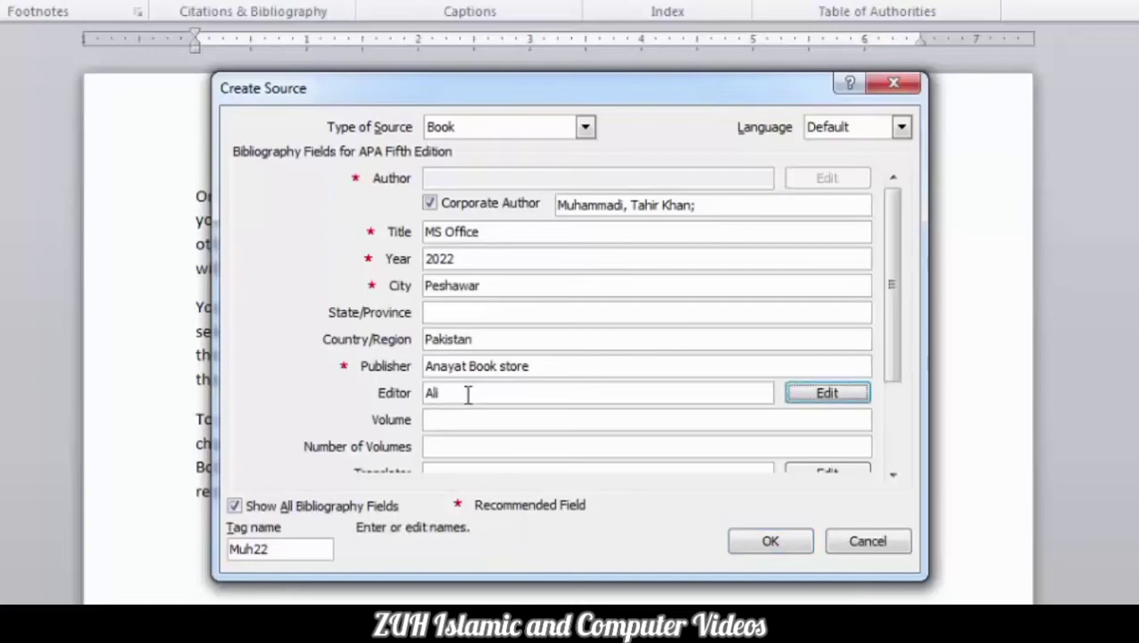
pyautogui.press('Tab')
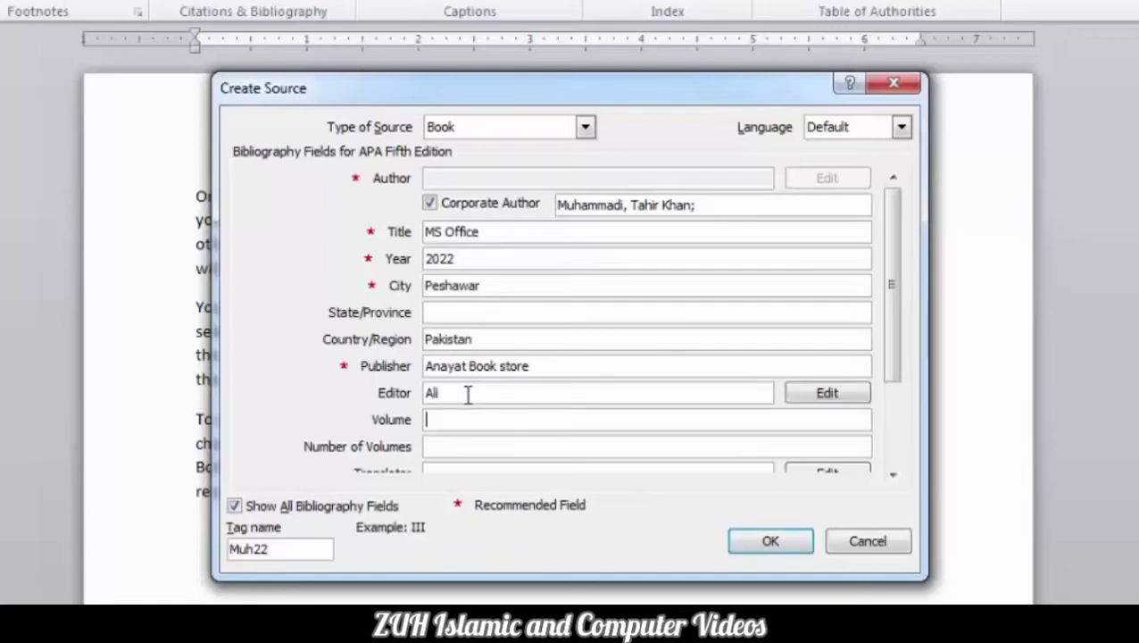
pyautogui.write('2')
pyautogui.press('Tab')
pyautogui.write('5')
# Leave Translator empty and set the Short Title to IT Concept.
pyautogui.press('Tab')
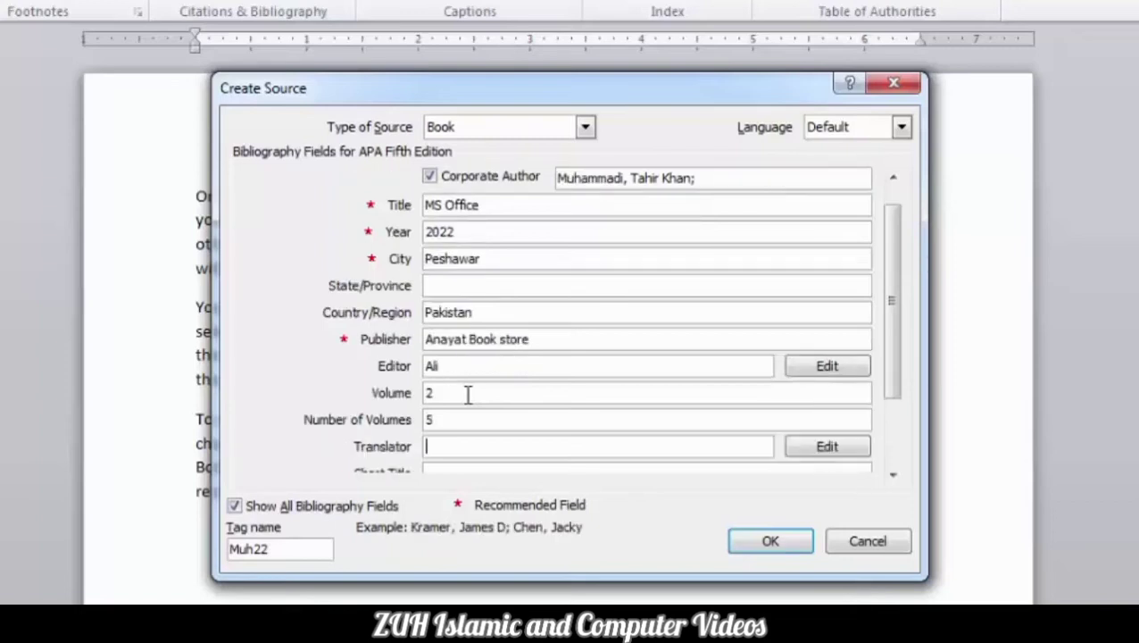
pyautogui.write('Sha')
pyautogui.press('BackSpace')
pyautogui.press('BackSpace')
pyautogui.press('BackSpace')
pyautogui.write('Nil')
pyautogui.press('Tab')
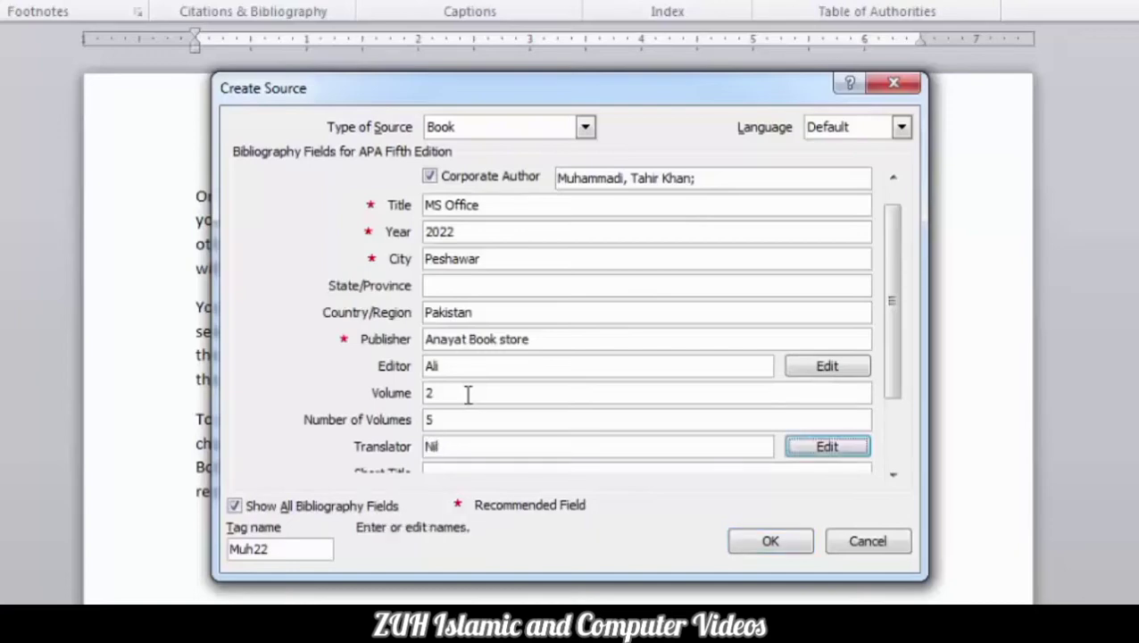
pyautogui.press('Tab')
pyautogui.hotkey('shift', 'Tab')
pyautogui.hotkey('shift', 'Tab')
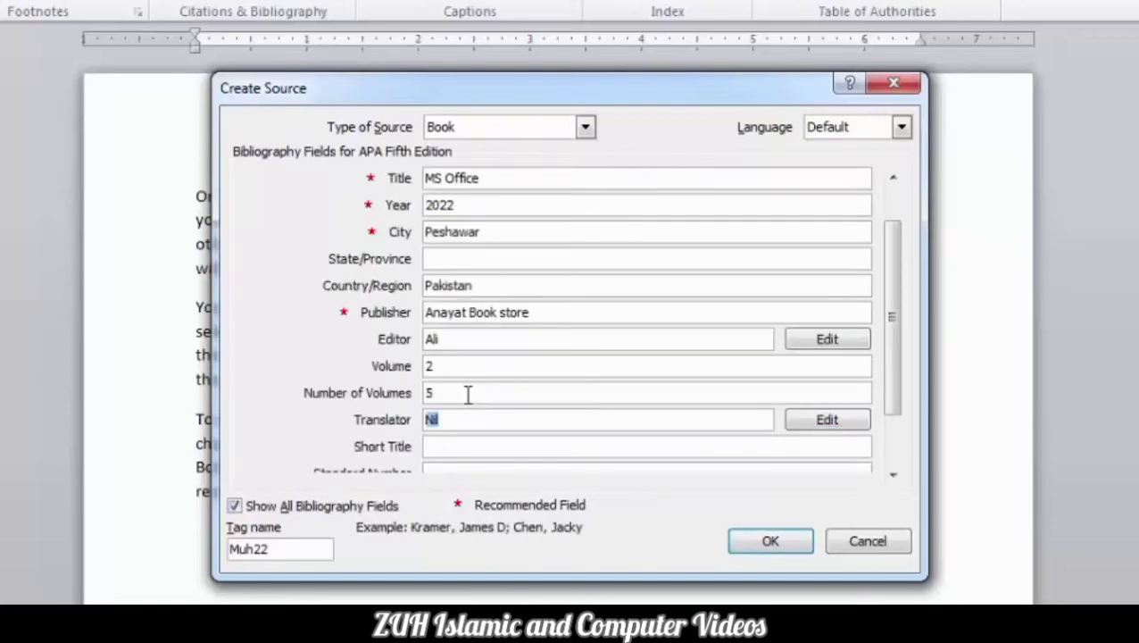
pyautogui.press('BackSpace')
pyautogui.press('Tab')
pyautogui.press('Tab')
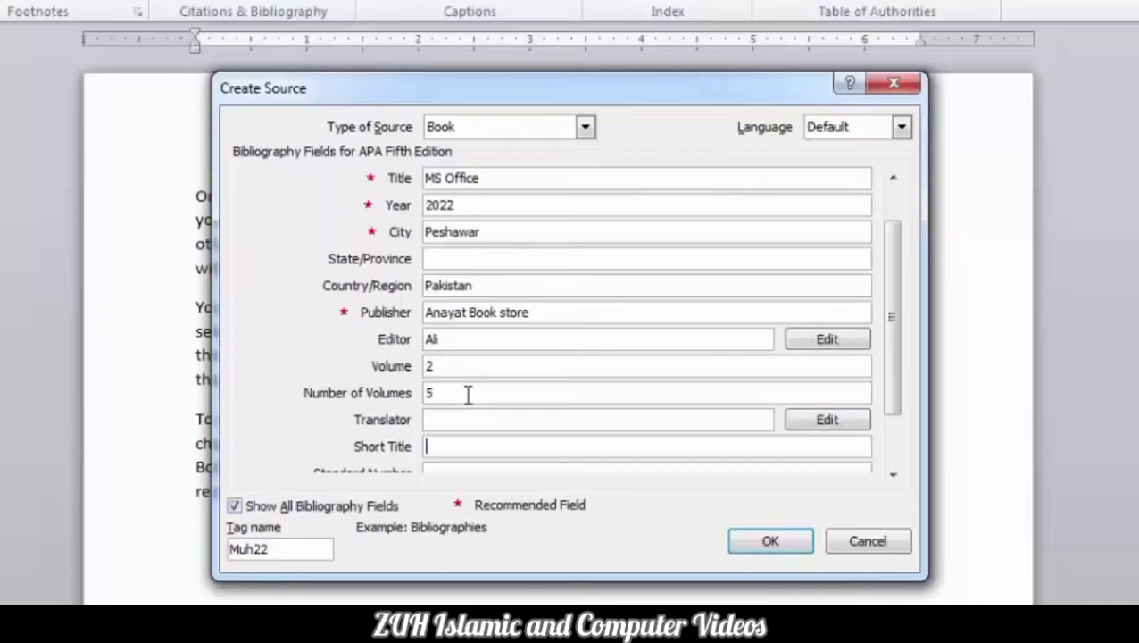
pyautogui.write('IT Concept')
pyautogui.press('Tab')
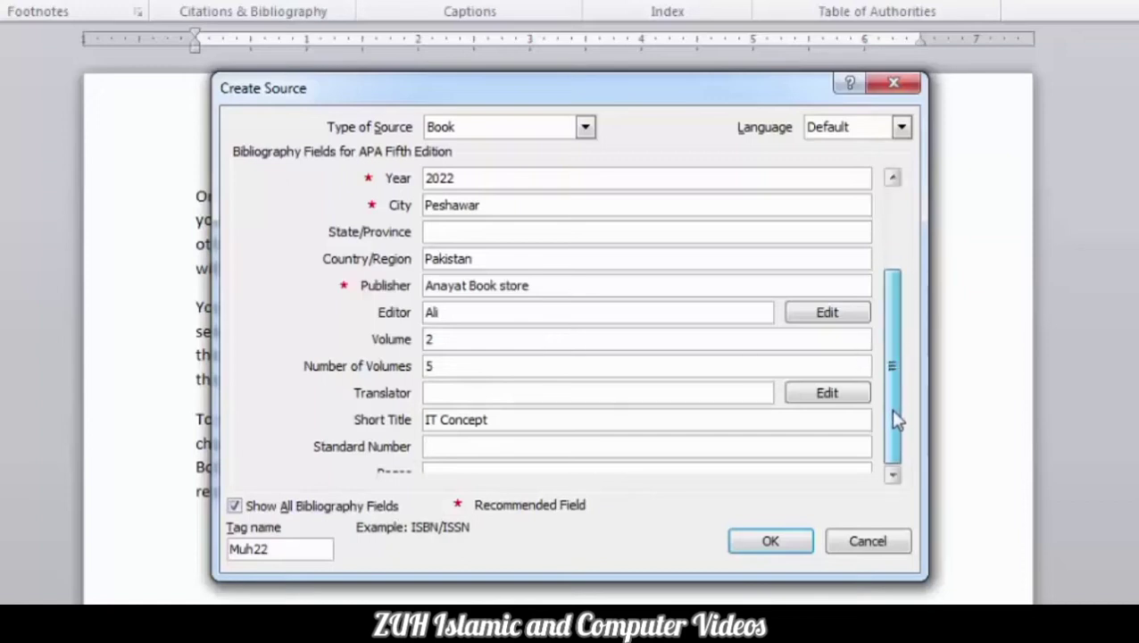
# Set Standard Number it-234234-23, Pages 200 and Edition Final.
pyautogui.press('Tab')
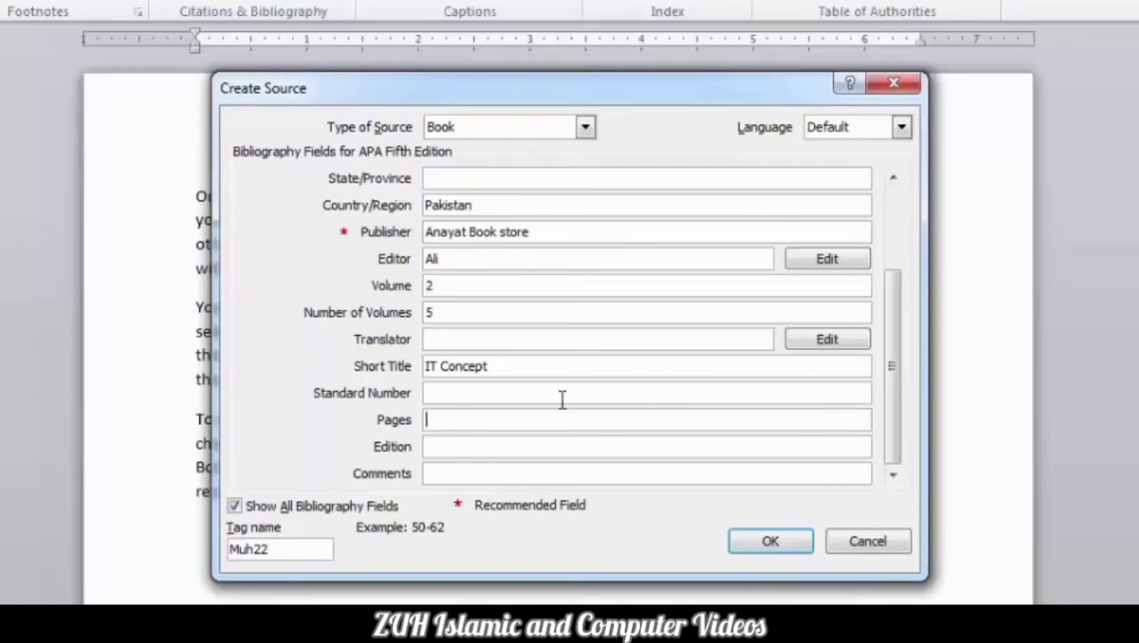
pyautogui.click(465, 394)
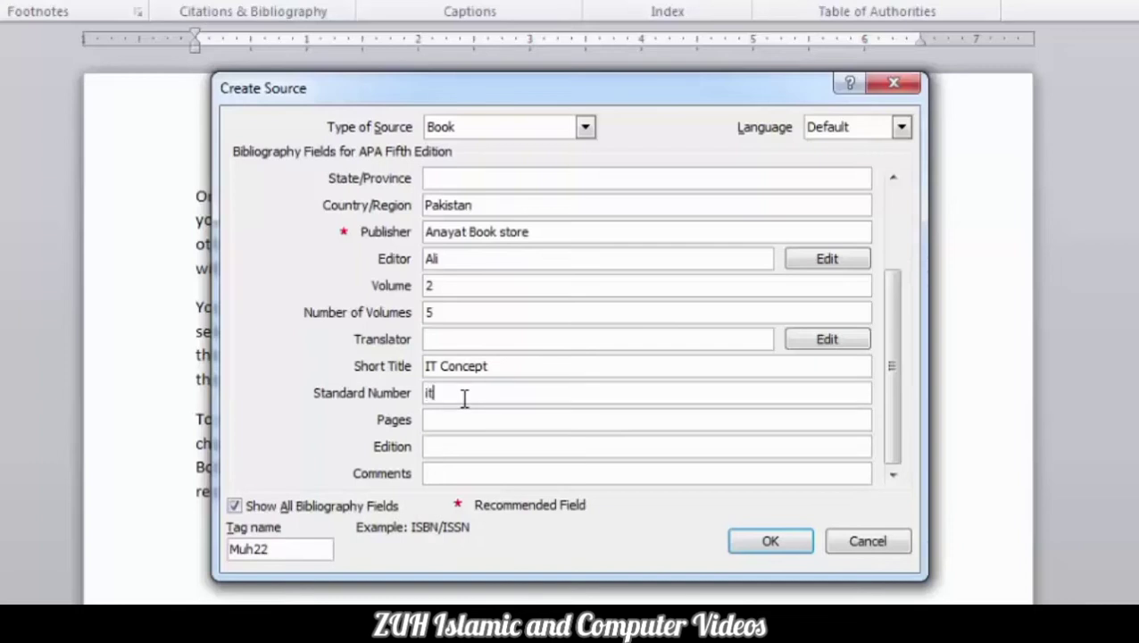
pyautogui.write('234234-23')
pyautogui.press('Tab')
pyautogui.write('20')
pyautogui.press('Tab')
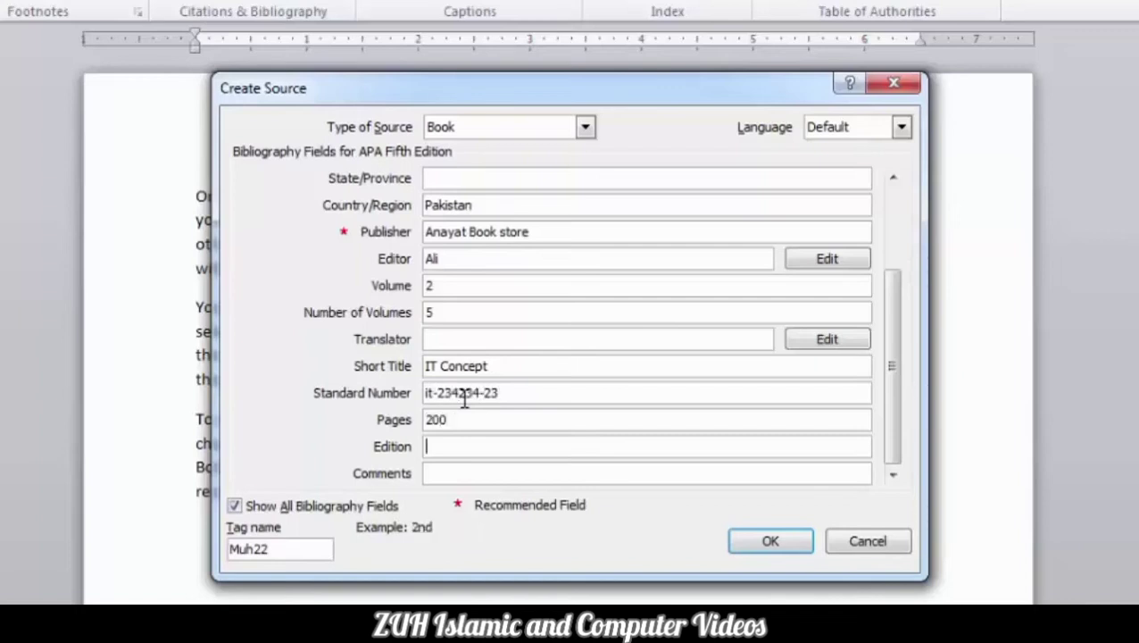
pyautogui.write('2nd Edition')
pyautogui.press('BackSpace')
pyautogui.press('BackSpace')
pyautogui.press('BackSpace')
pyautogui.press('BackSpace')
pyautogui.press('BackSpace')
pyautogui.press('BackSpace')
pyautogui.press('BackSpace')
pyautogui.press('BackSpace')
pyautogui.press('BackSpace')
pyautogui.write('Final')
# Add a comment and save the Book source, inserting its citation.
pyautogui.press('Tab')
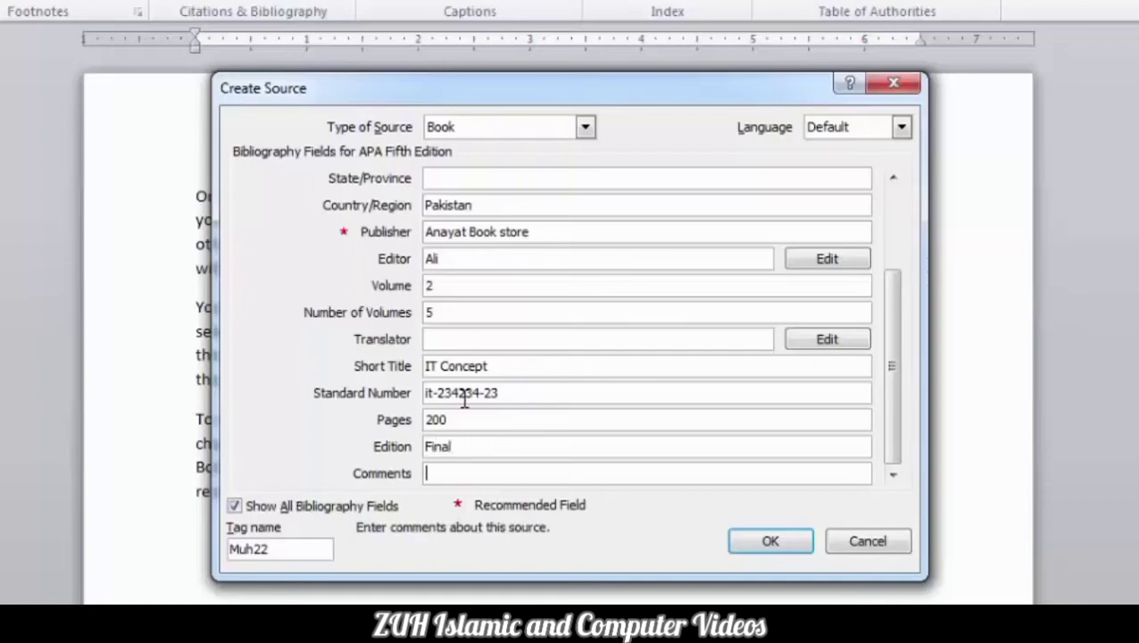
pyautogui.write('Thi asdfkasjfklsjf')
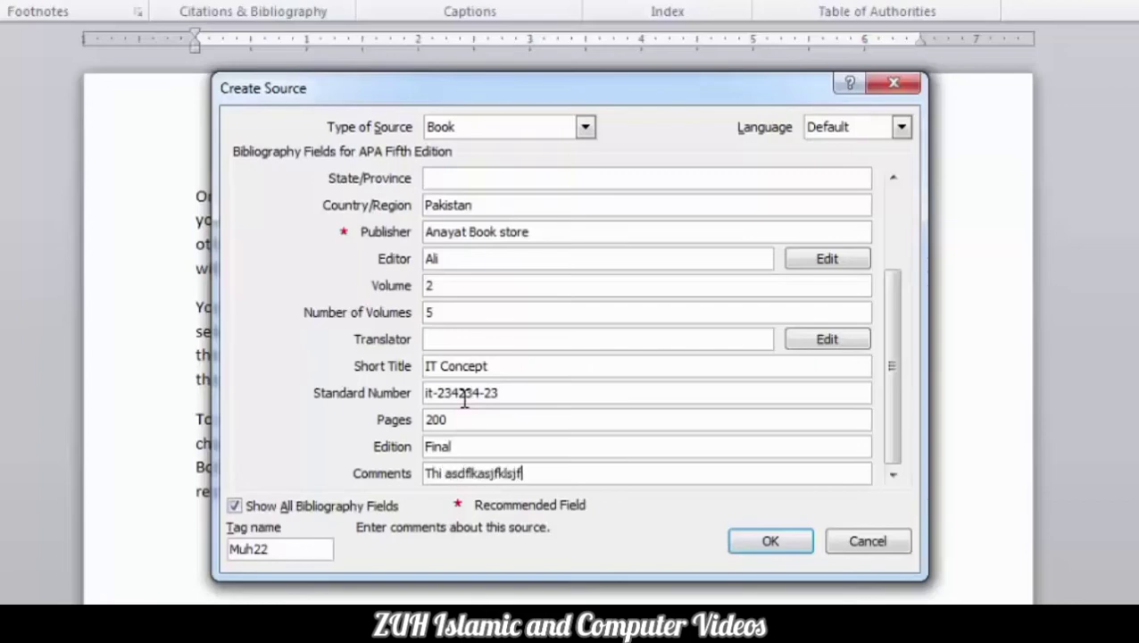
pyautogui.click(764, 546)
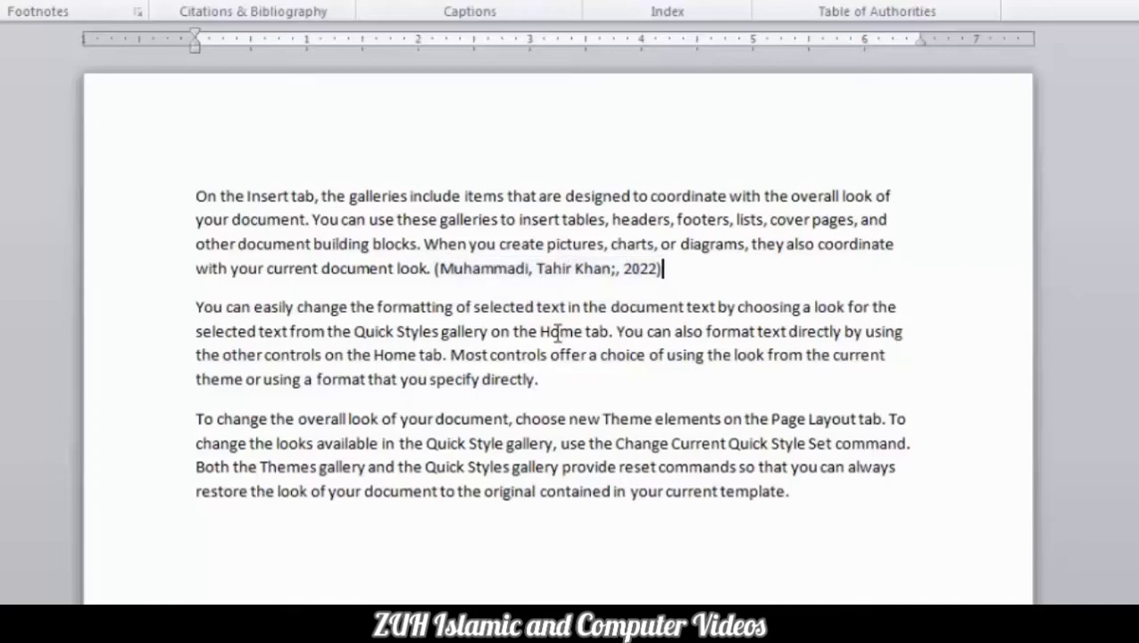
# Place the cursor after 'directly.' in the second paragraph and open the Insert Citation list.
pyautogui.click(567, 388)
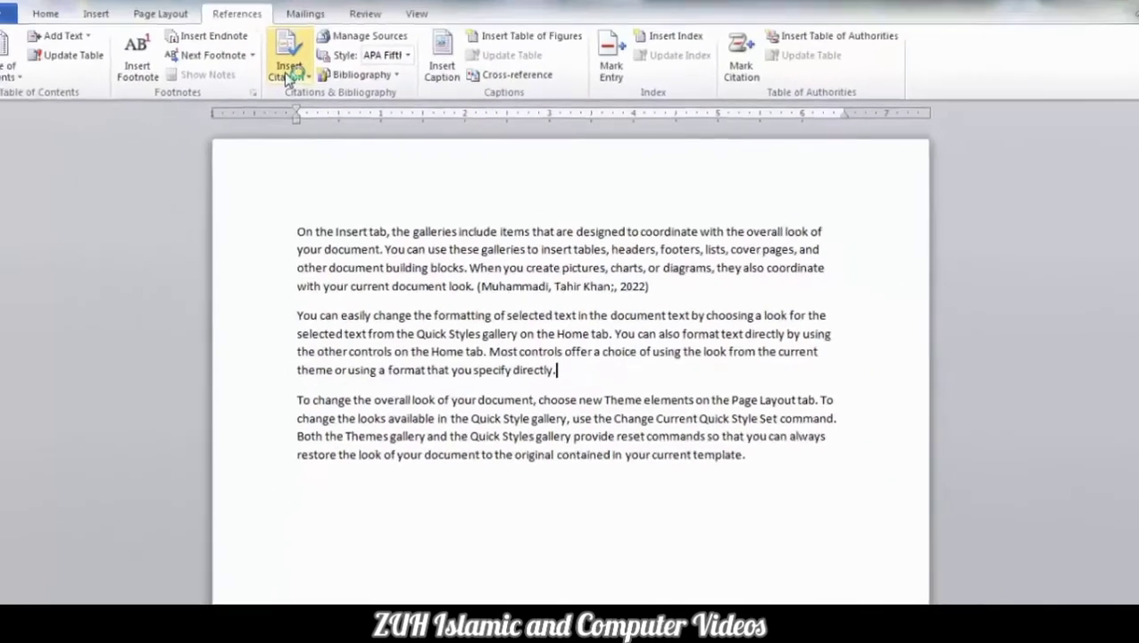
pyautogui.click(303, 85)
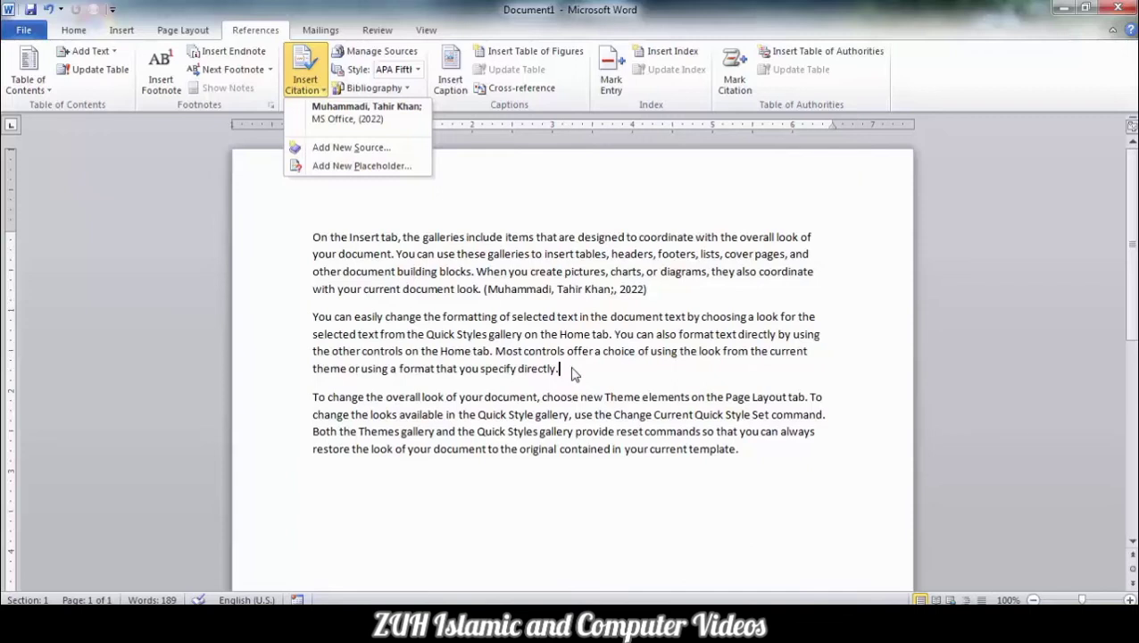
# Insert a Placeholder1 citation ending the second paragraph, then type =rand(200) below the text.
pyautogui.click(378, 169)
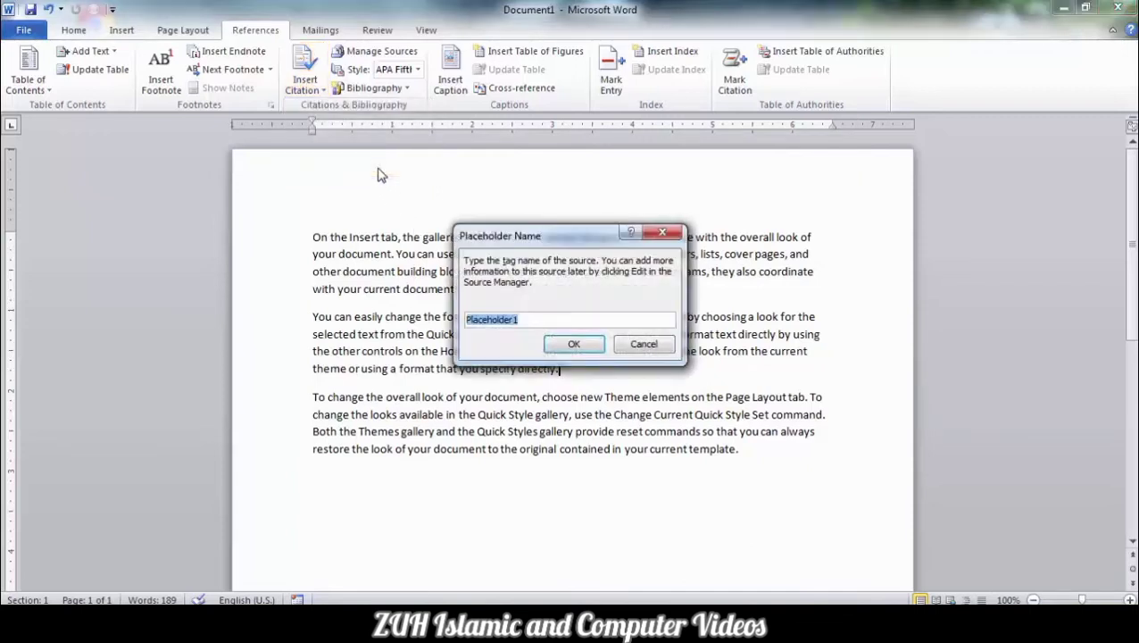
pyautogui.click(574, 345)
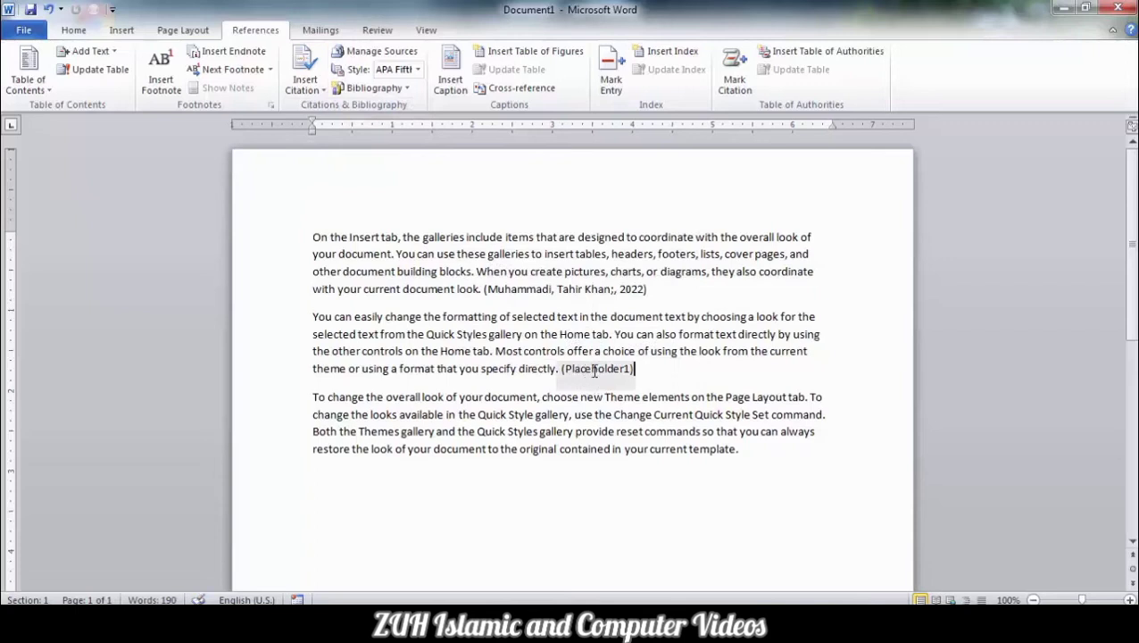
pyautogui.click(595, 371)
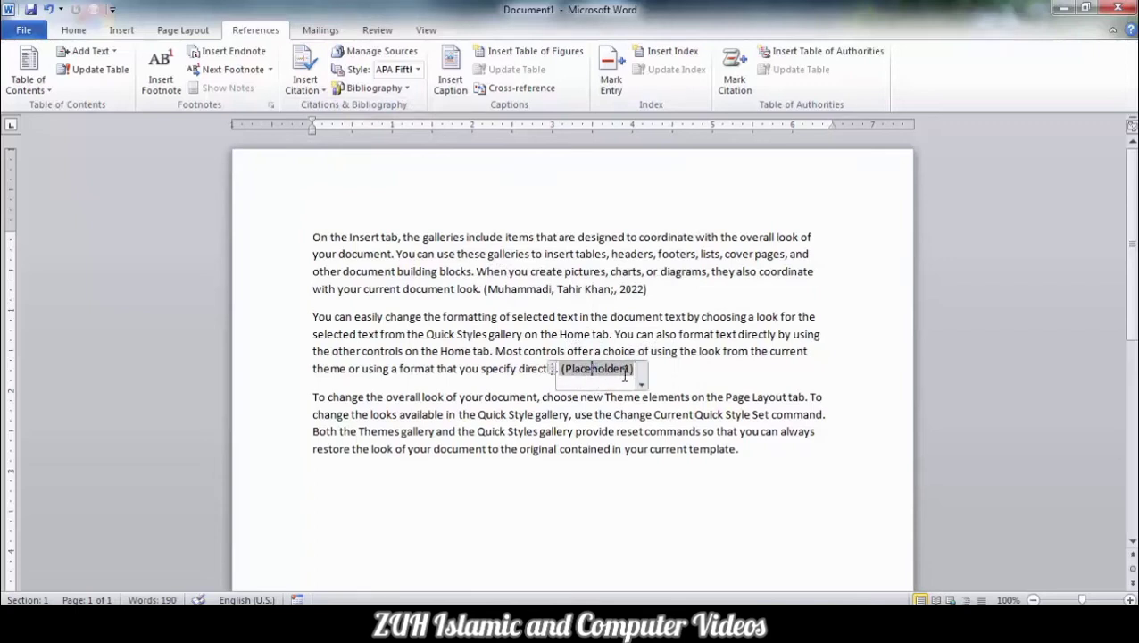
pyautogui.click(641, 384)
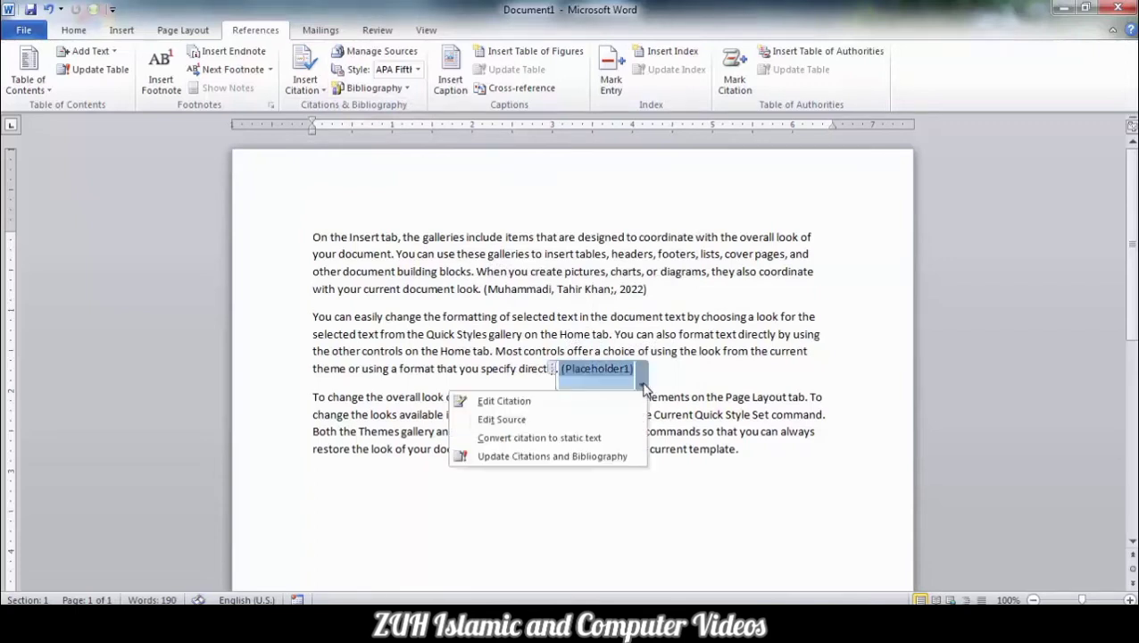
pyautogui.click(528, 420)
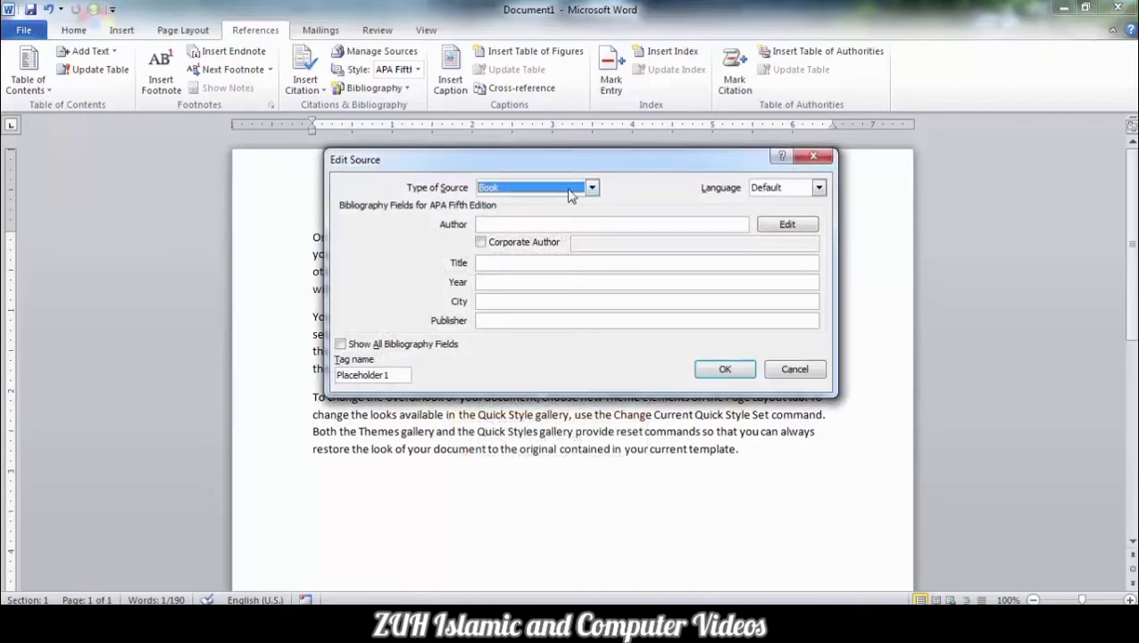
pyautogui.click(793, 368)
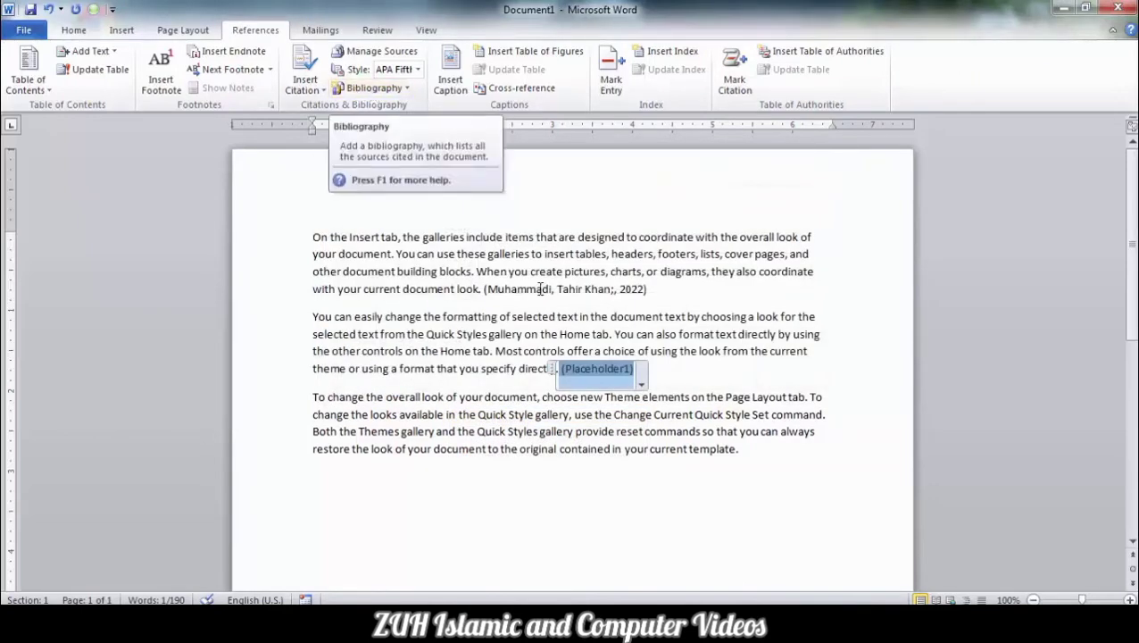
pyautogui.click(754, 506)
pyautogui.write('=rand(2')
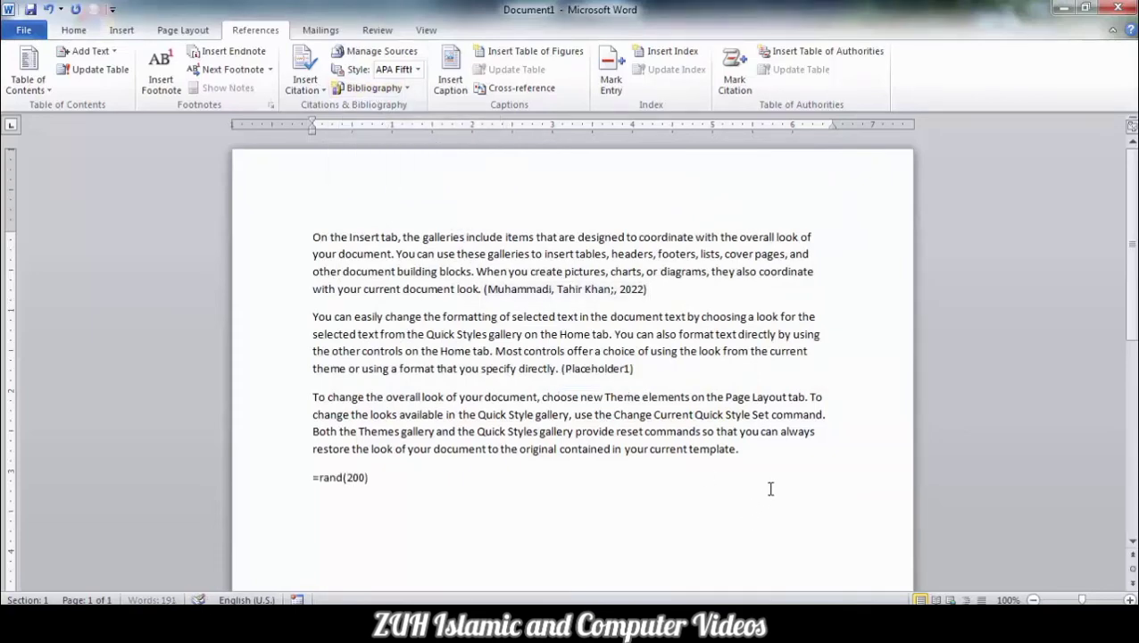
pyautogui.write('00)')
# Generate the =rand(200) text, then try and undo built-in Bibliography and Works Cited blocks.
pyautogui.press('Return')
pyautogui.scroll(-2, 769, 488)
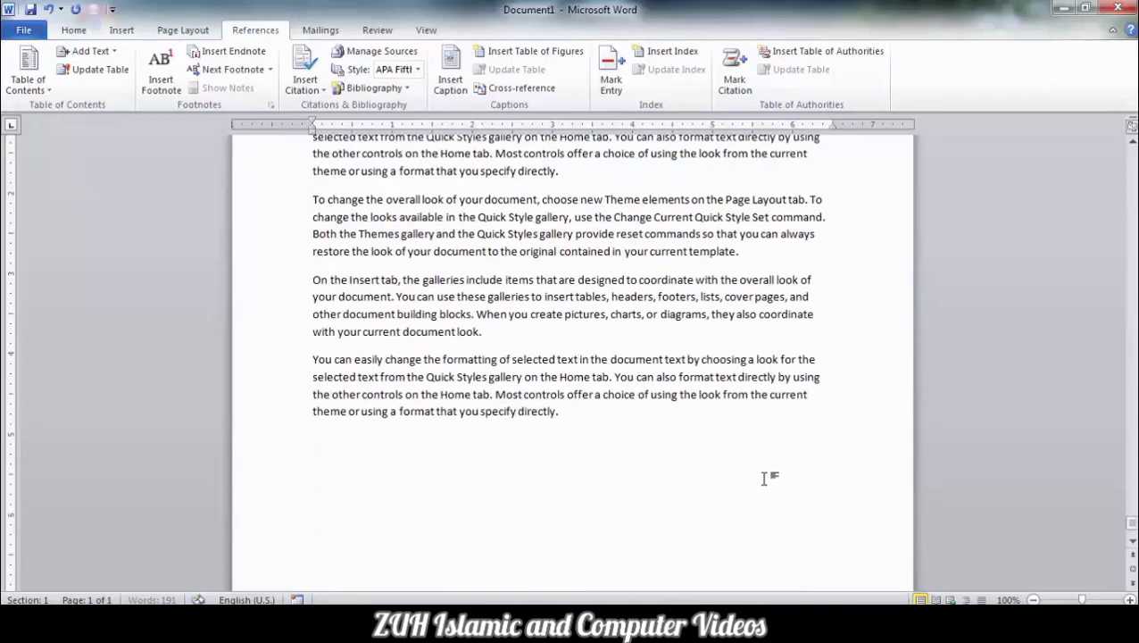
pyautogui.click(376, 90)
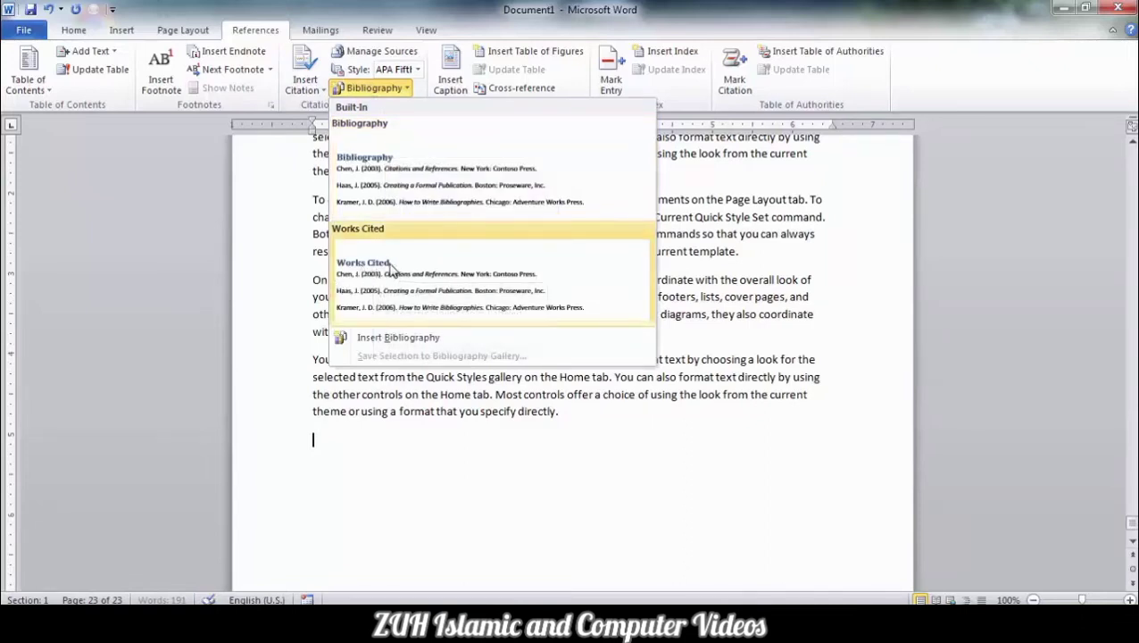
pyautogui.click(386, 158)
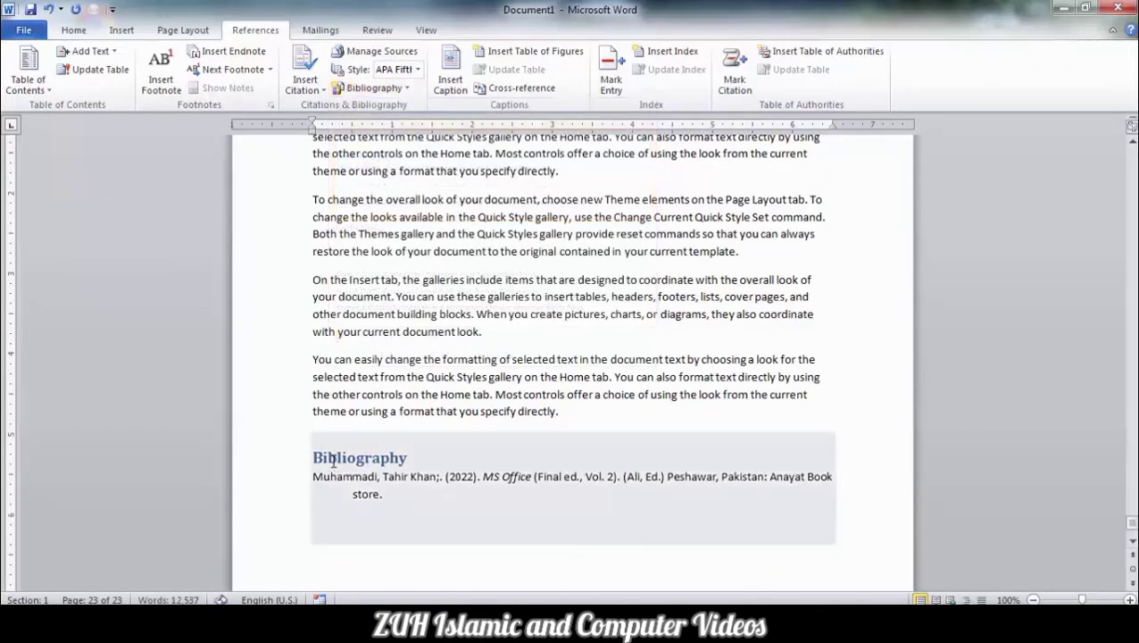
pyautogui.hotkey('ctrl', 'z')
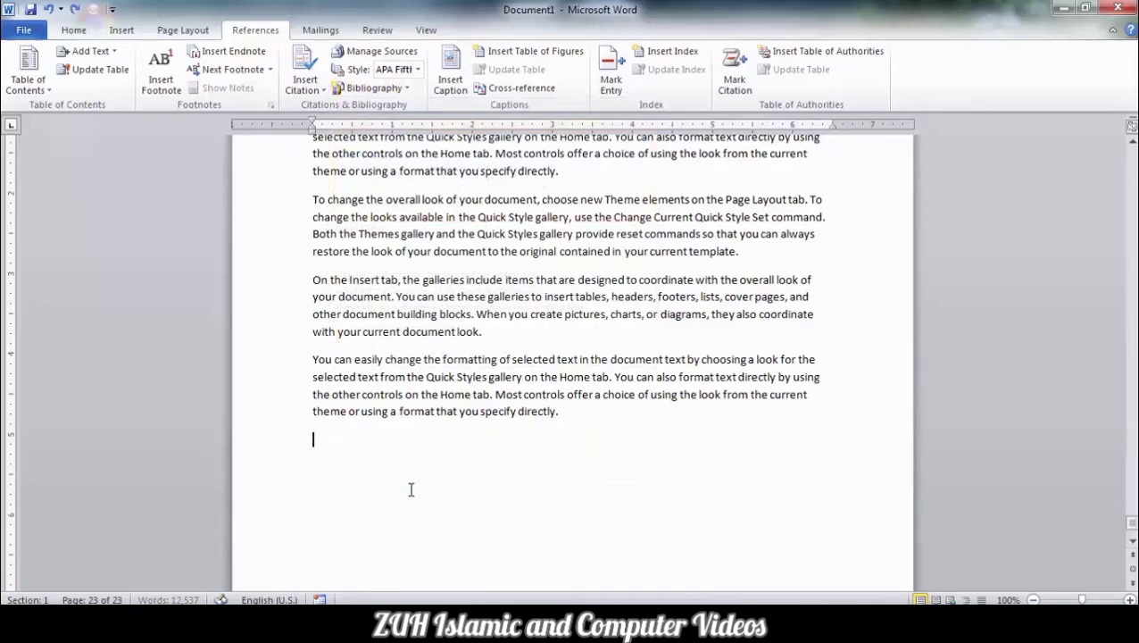
pyautogui.click(375, 88)
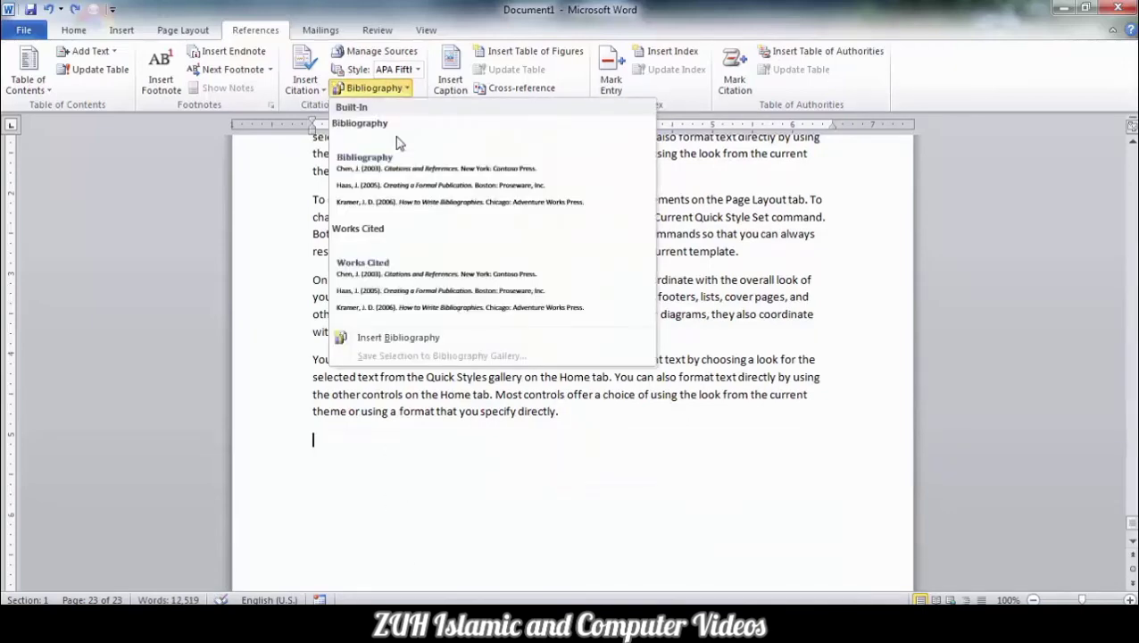
pyautogui.click(394, 270)
pyautogui.hotkey('ctrl', 'z')
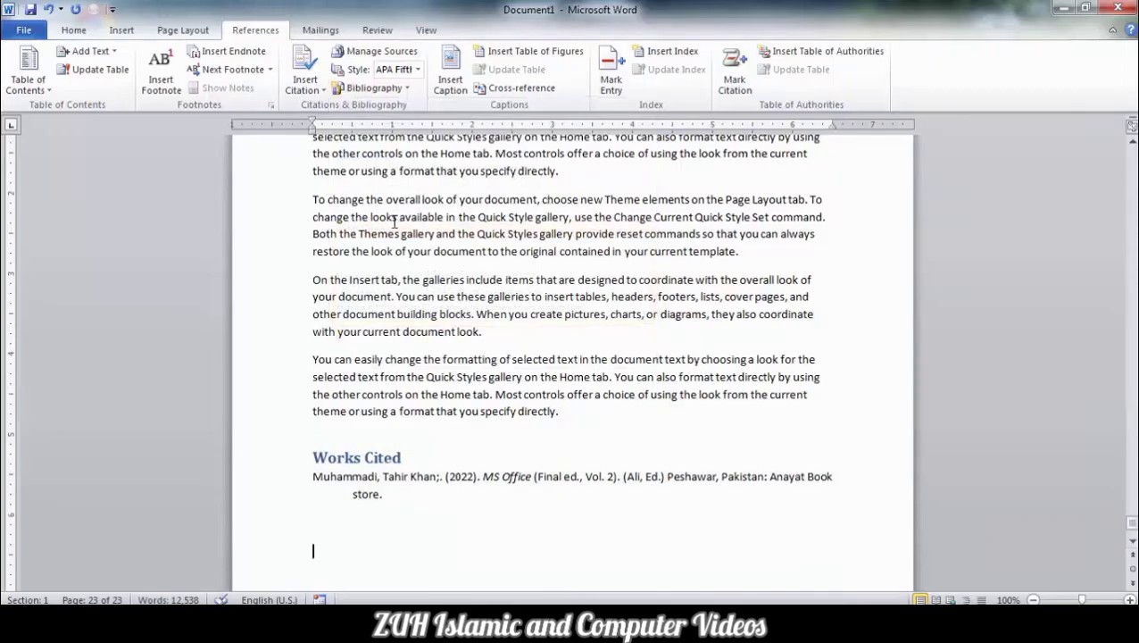
pyautogui.click(375, 88)
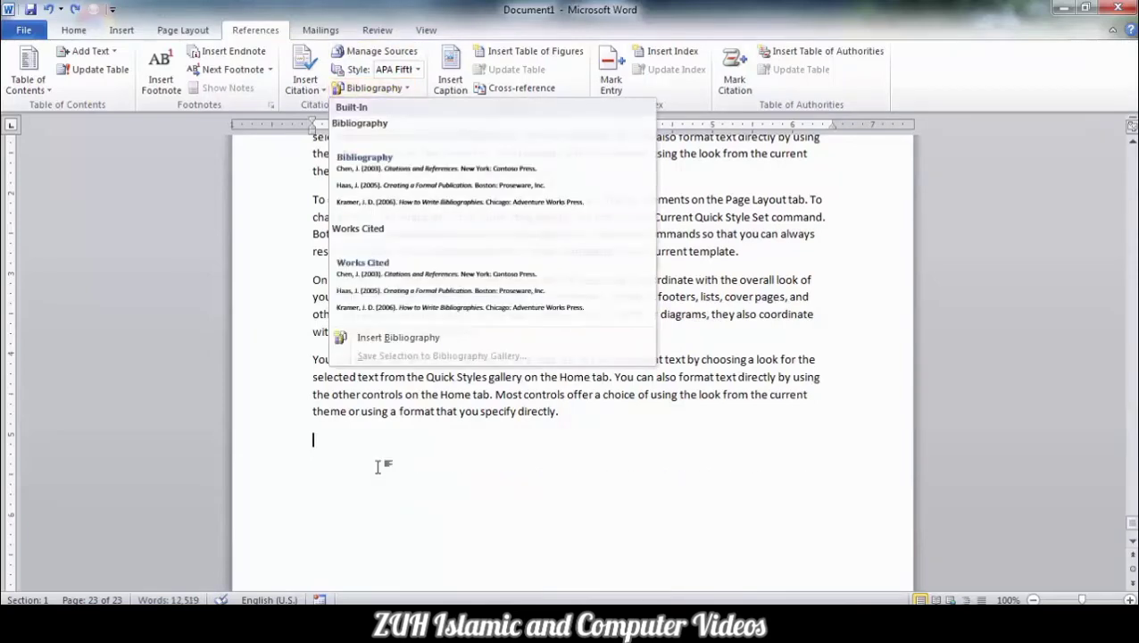
pyautogui.click(381, 465)
# Type the heading 'Bibliography:' and insert a plain bibliography beneath it.
pyautogui.write('Bibliography:')
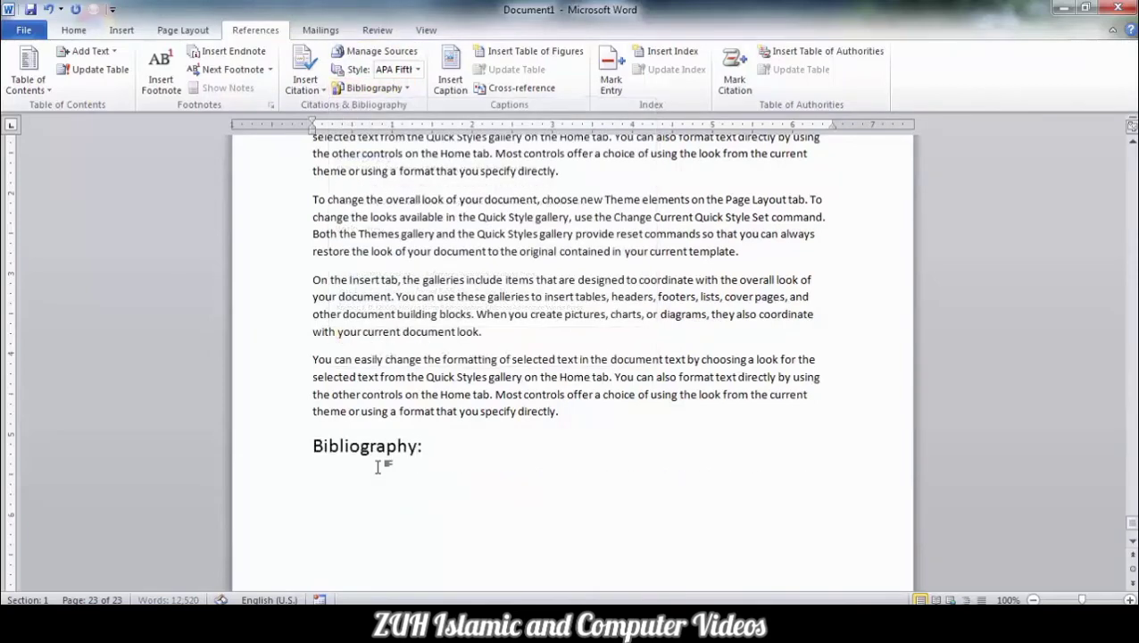
pyautogui.press('Return')
pyautogui.click(375, 88)
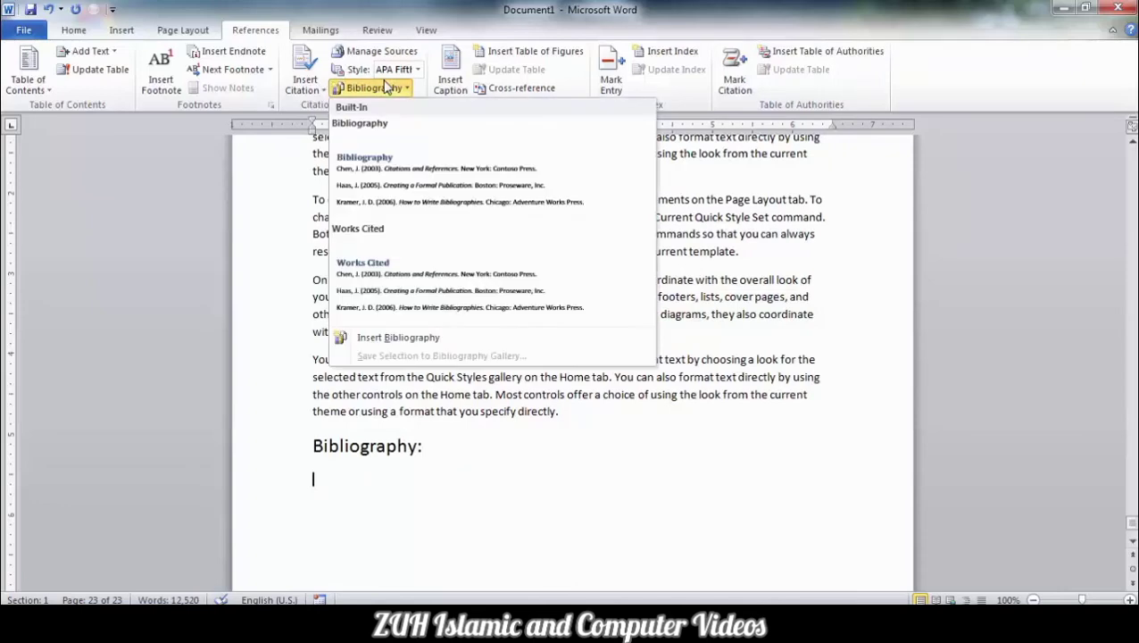
pyautogui.click(410, 337)
pyautogui.click(355, 486)
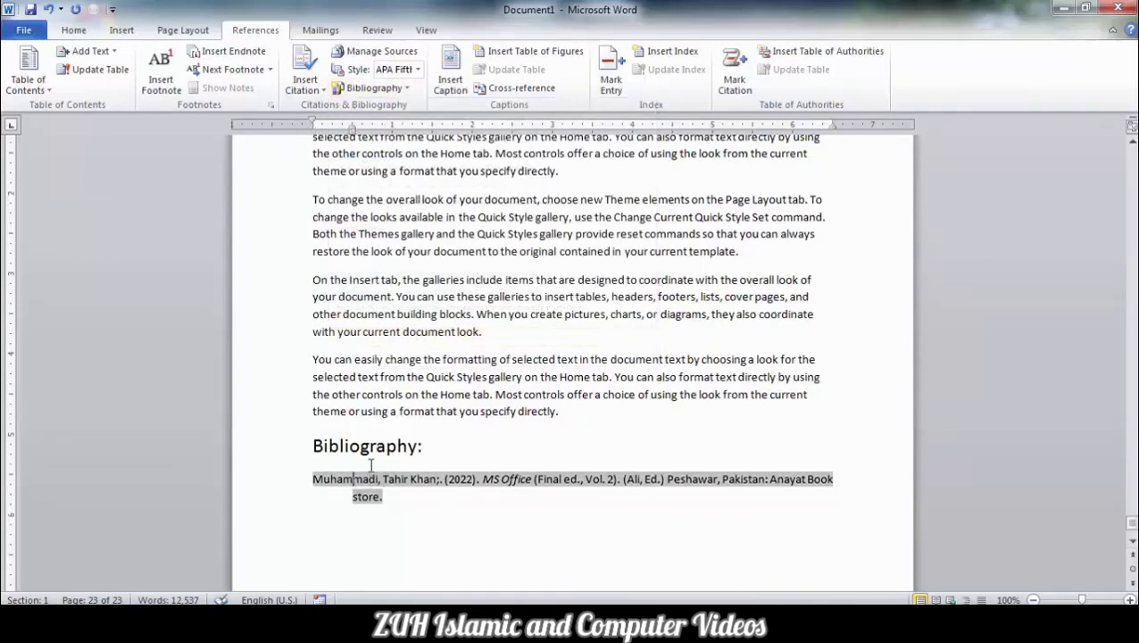
# Switch the citation style through Chicago, GOST - Name Sort, MLA Sixth Edition, ending on ISO 690 - Numerical Reference.
pyautogui.click(418, 71)
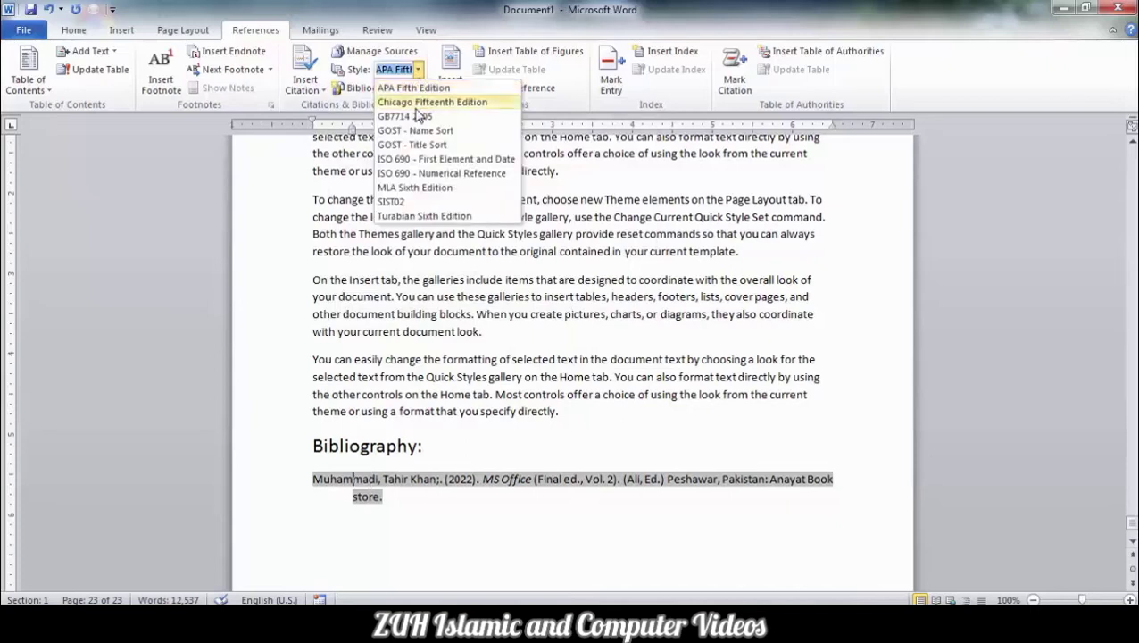
pyautogui.click(416, 102)
pyautogui.click(418, 70)
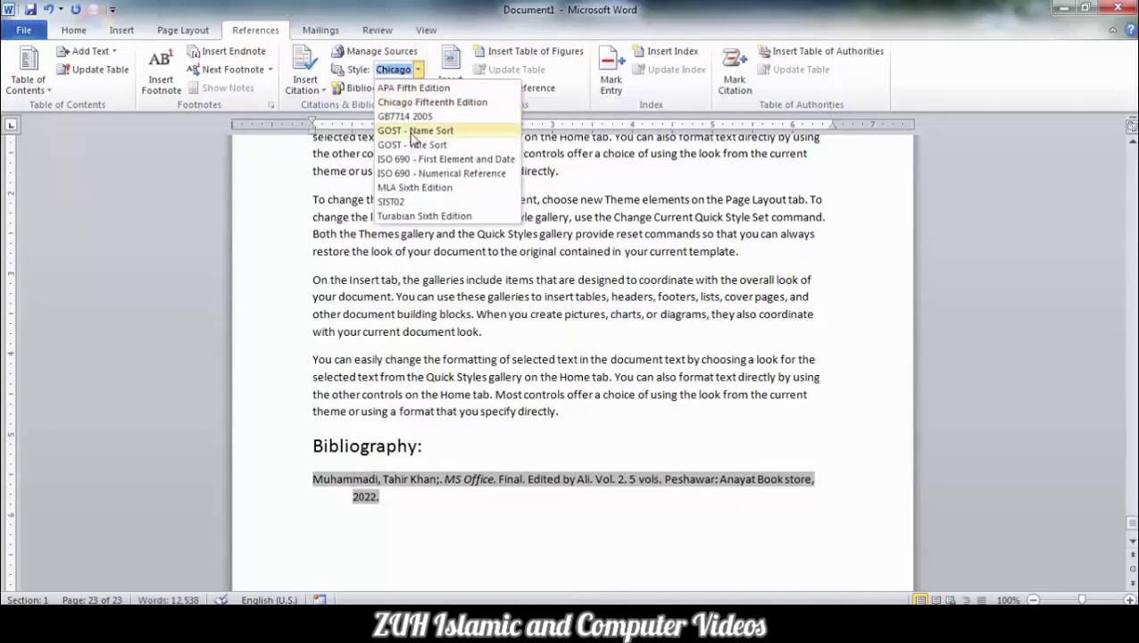
pyautogui.click(412, 128)
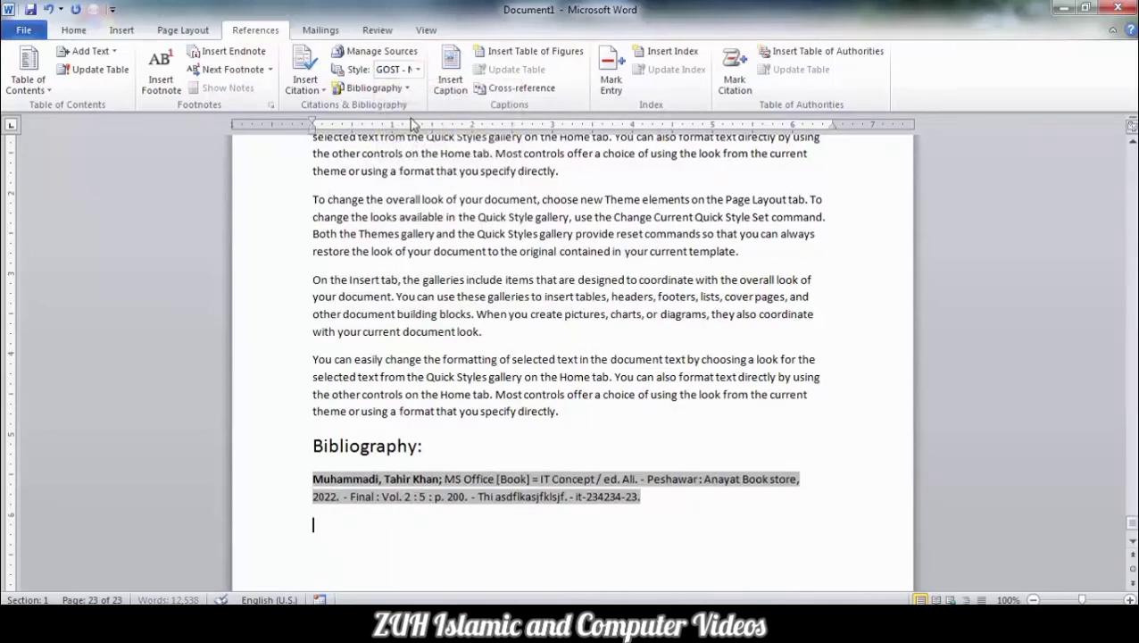
pyautogui.click(417, 70)
pyautogui.click(410, 190)
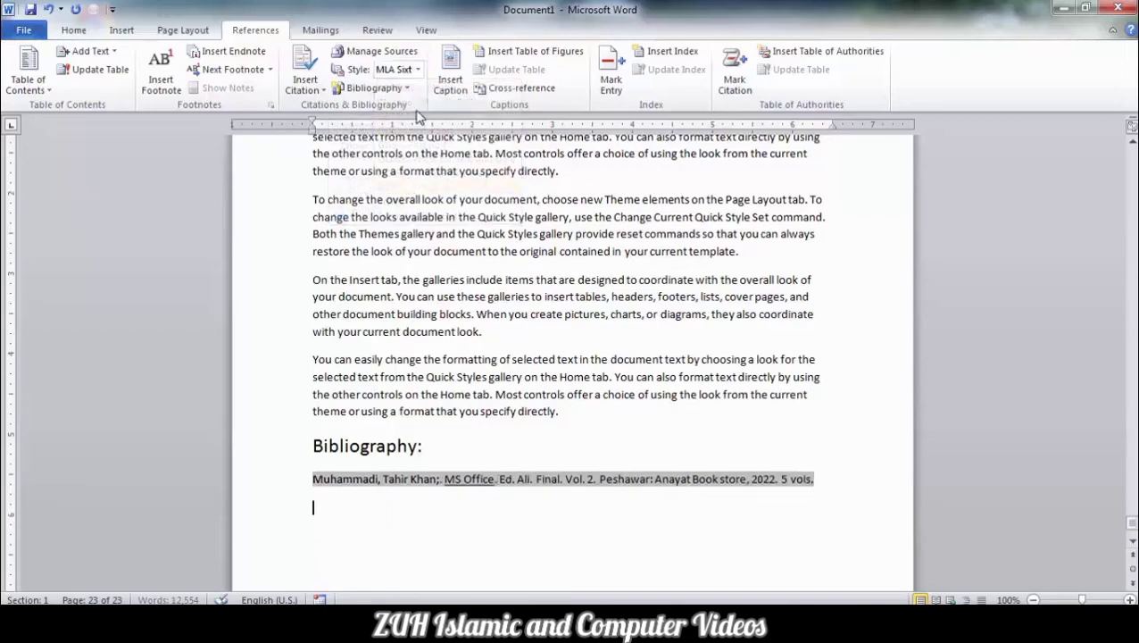
pyautogui.click(417, 70)
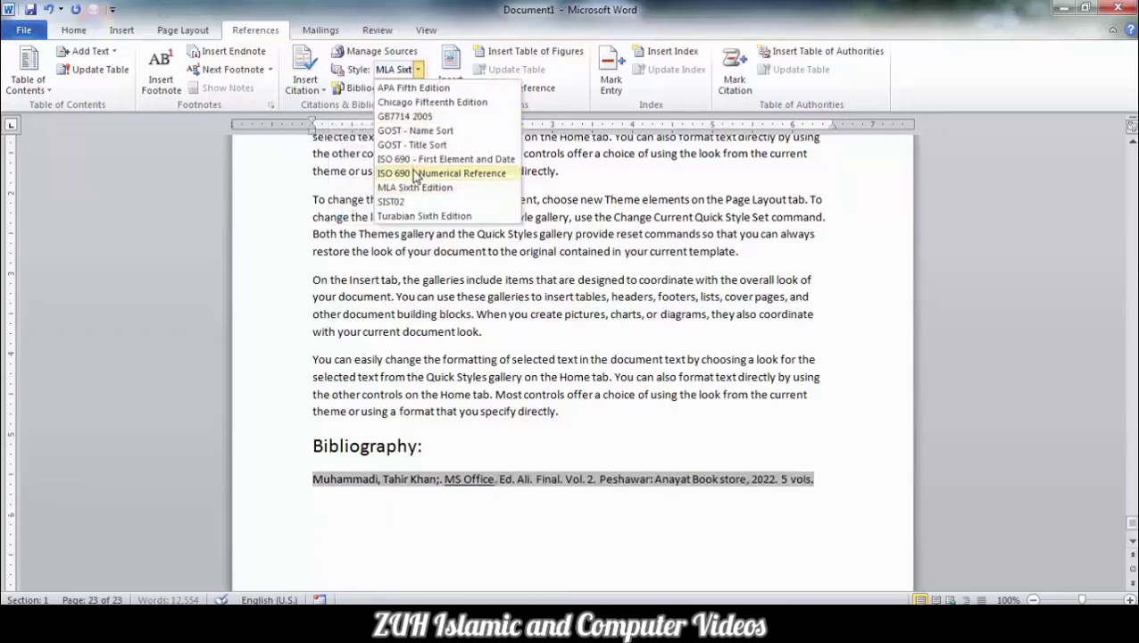
pyautogui.click(413, 174)
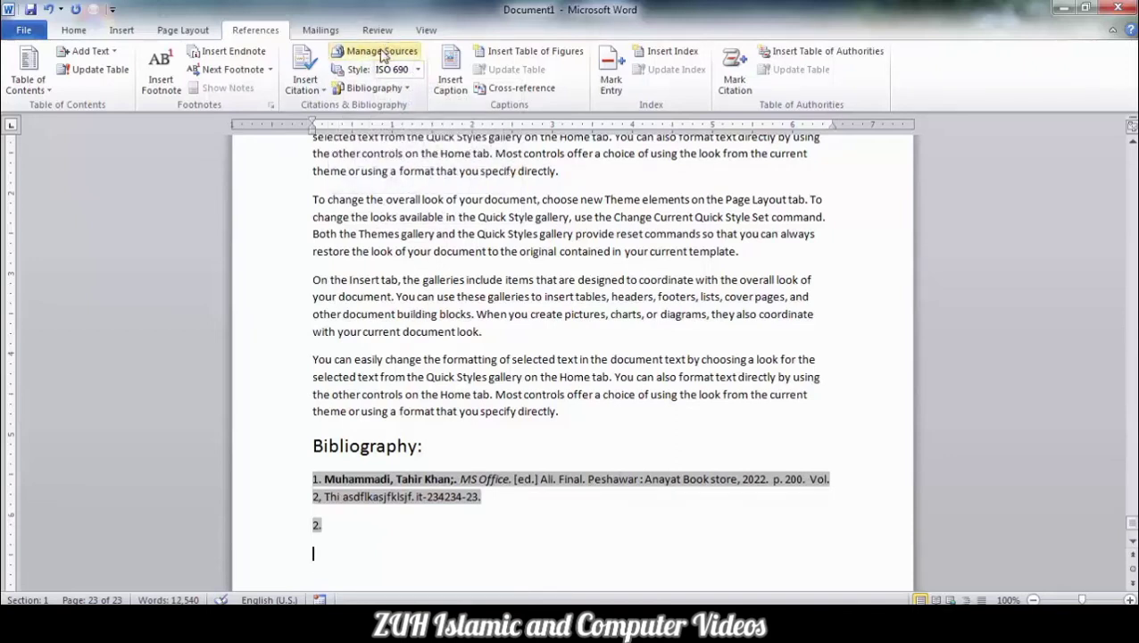
pyautogui.click(481, 260)
# In a new Document2, insert a built-in Bibliography showing no sources, then open Manage Sources.
pyautogui.hotkey('ctrl', 'n')
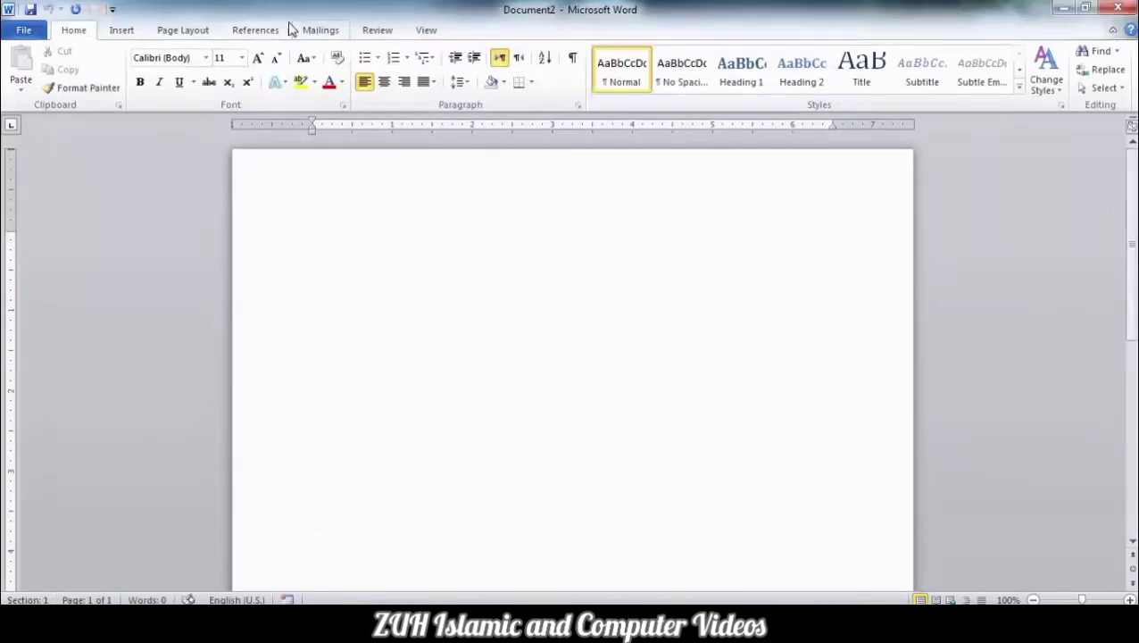
pyautogui.click(256, 27)
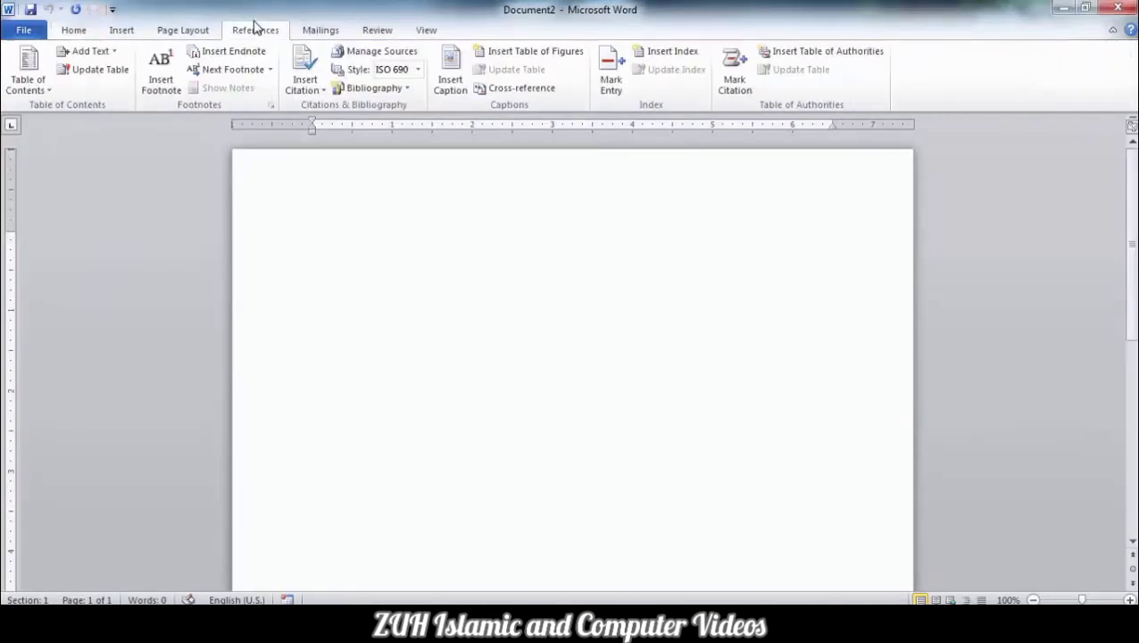
pyautogui.click(379, 87)
pyautogui.click(394, 165)
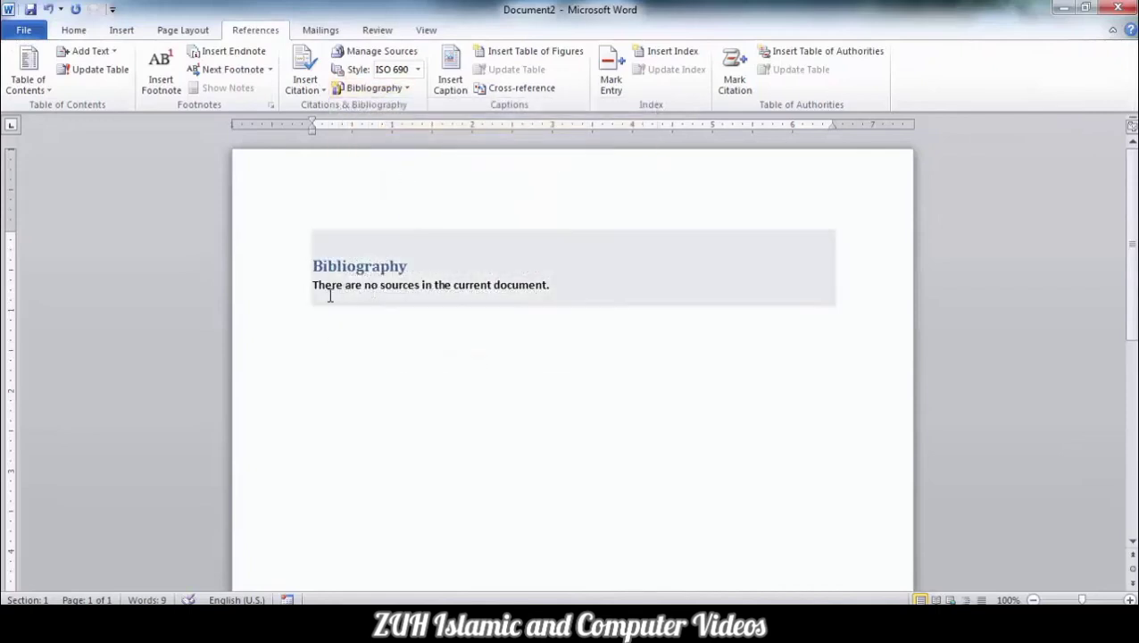
pyautogui.click(389, 305)
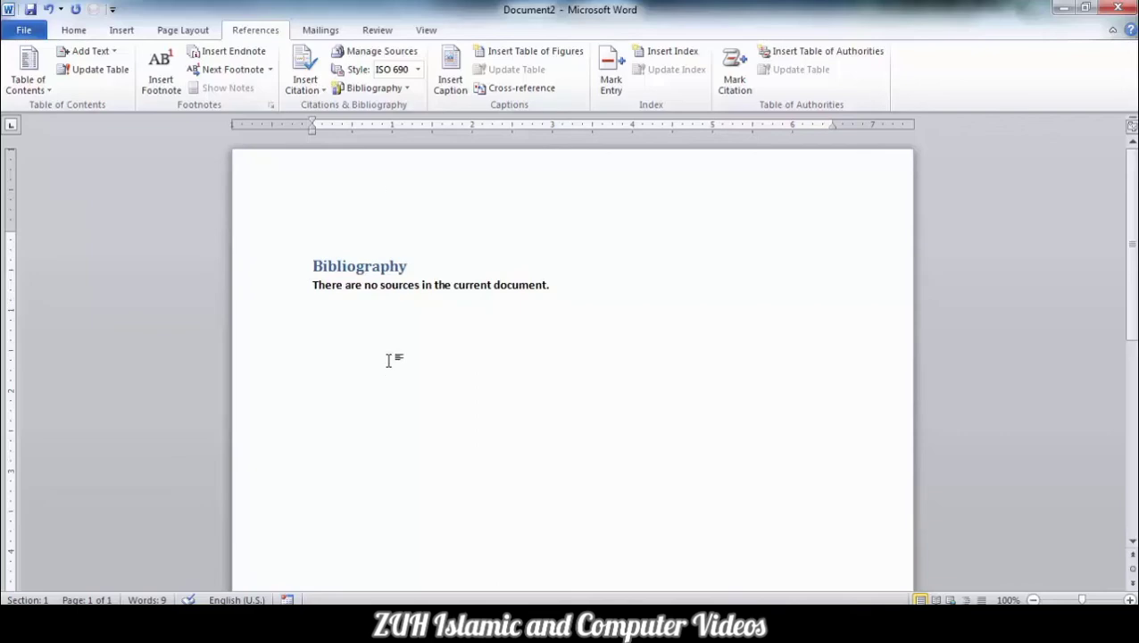
pyautogui.click(383, 53)
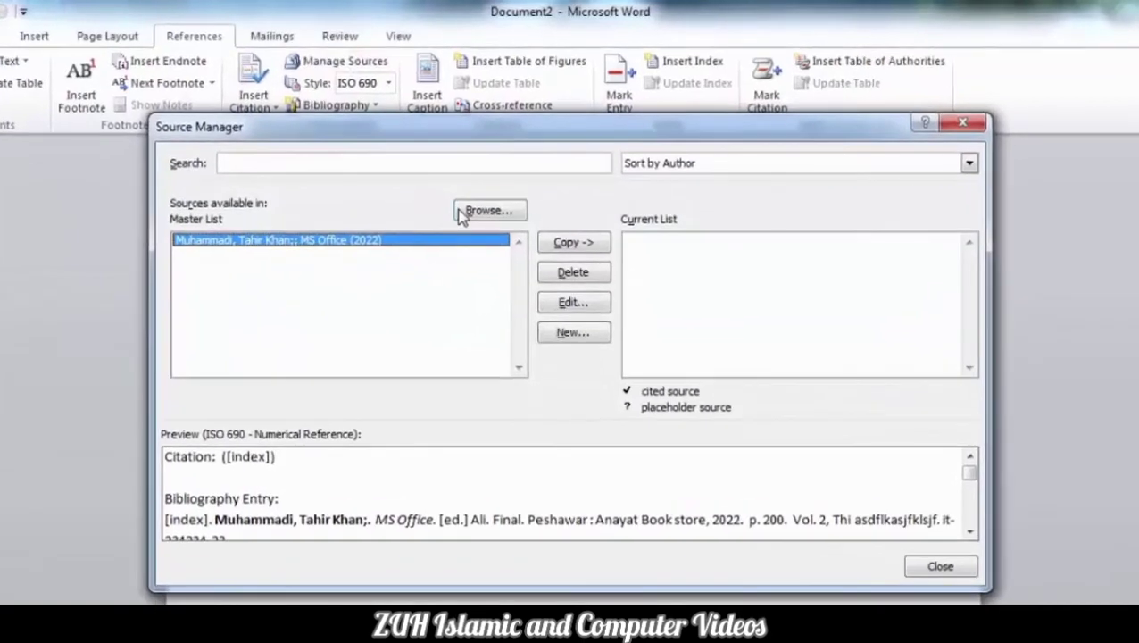
# After cancelling a source-file browse, copy the MS Office book source into Document2's current list.
pyautogui.click(464, 212)
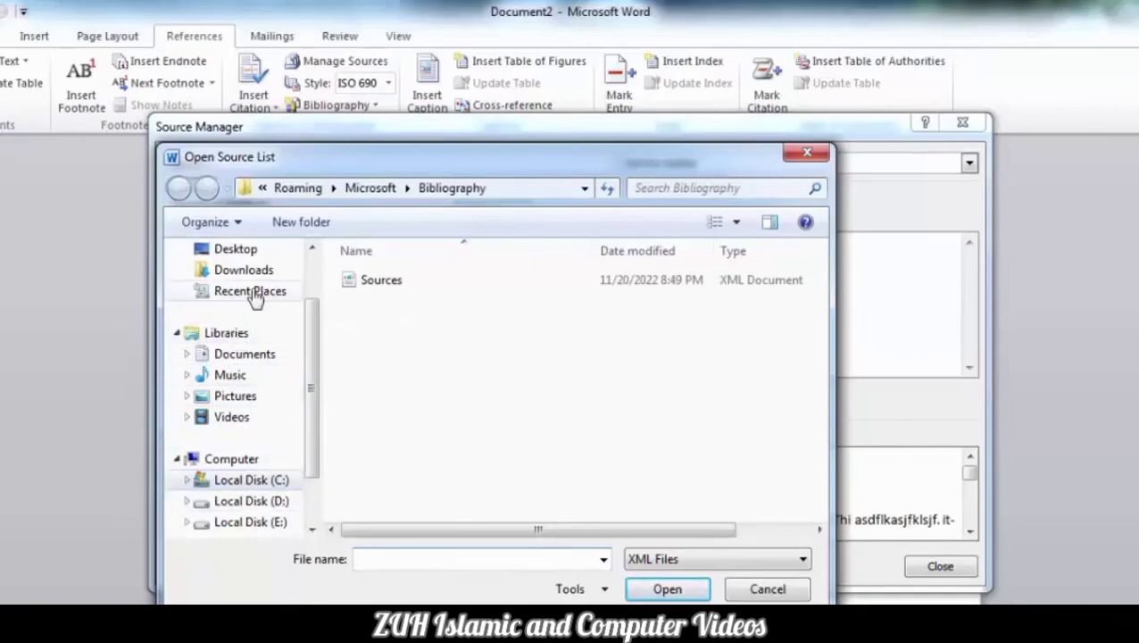
pyautogui.click(195, 252)
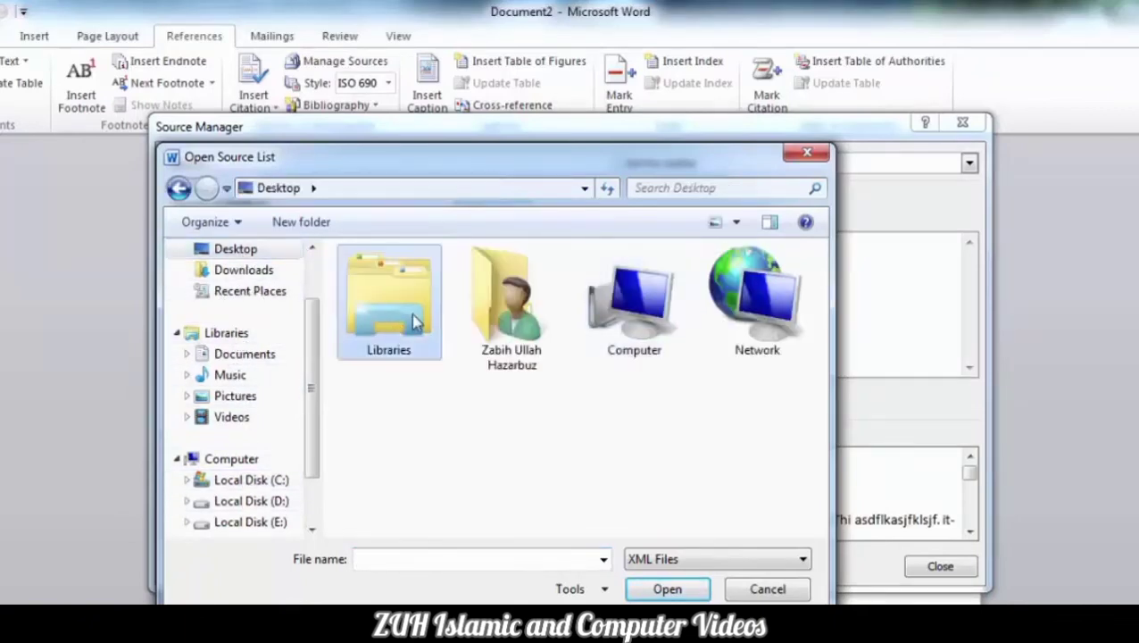
pyautogui.click(765, 589)
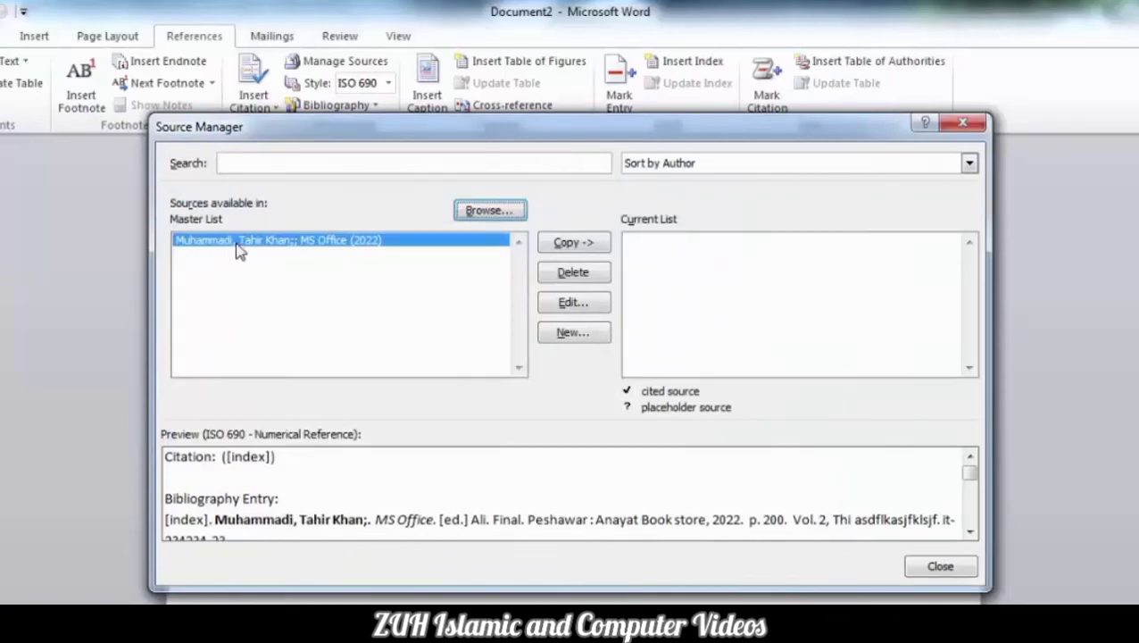
pyautogui.click(574, 243)
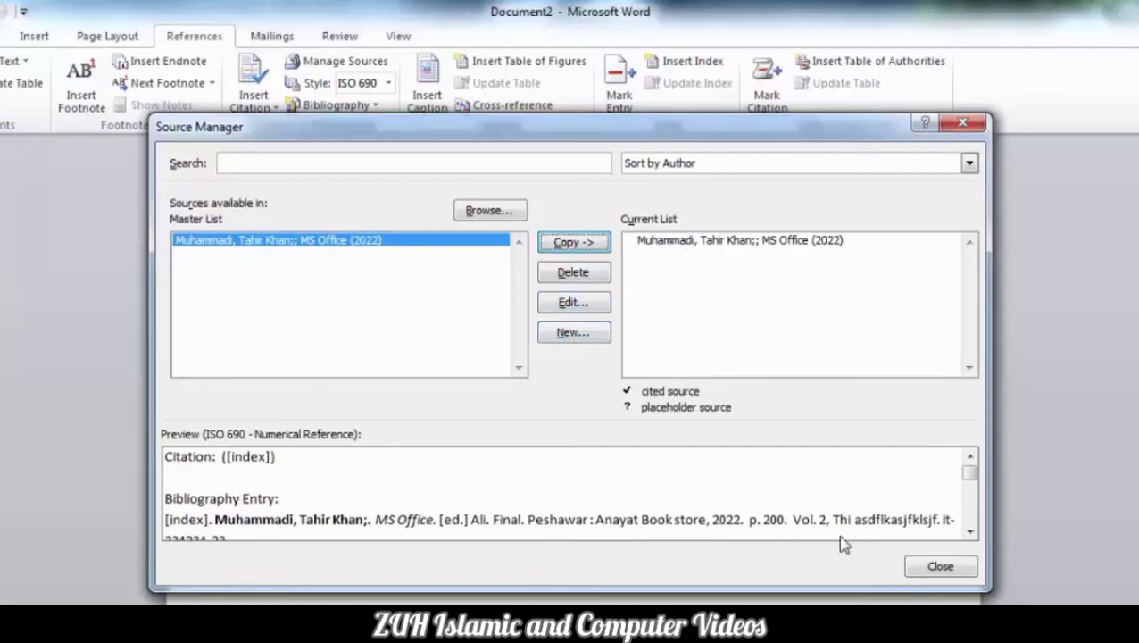
pyautogui.click(938, 566)
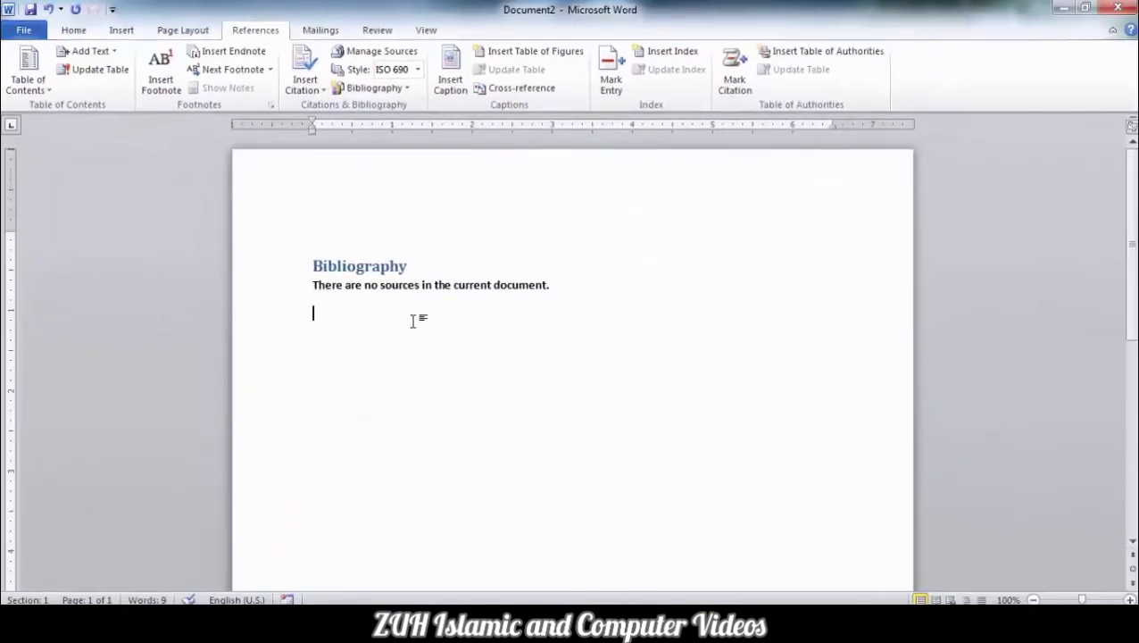
# Delete the empty bibliography and insert a new Bibliography that lists the MS Office book.
pyautogui.moveTo(402, 342); pyautogui.dragTo(221, 225)
pyautogui.press('Delete')
pyautogui.click(404, 89)
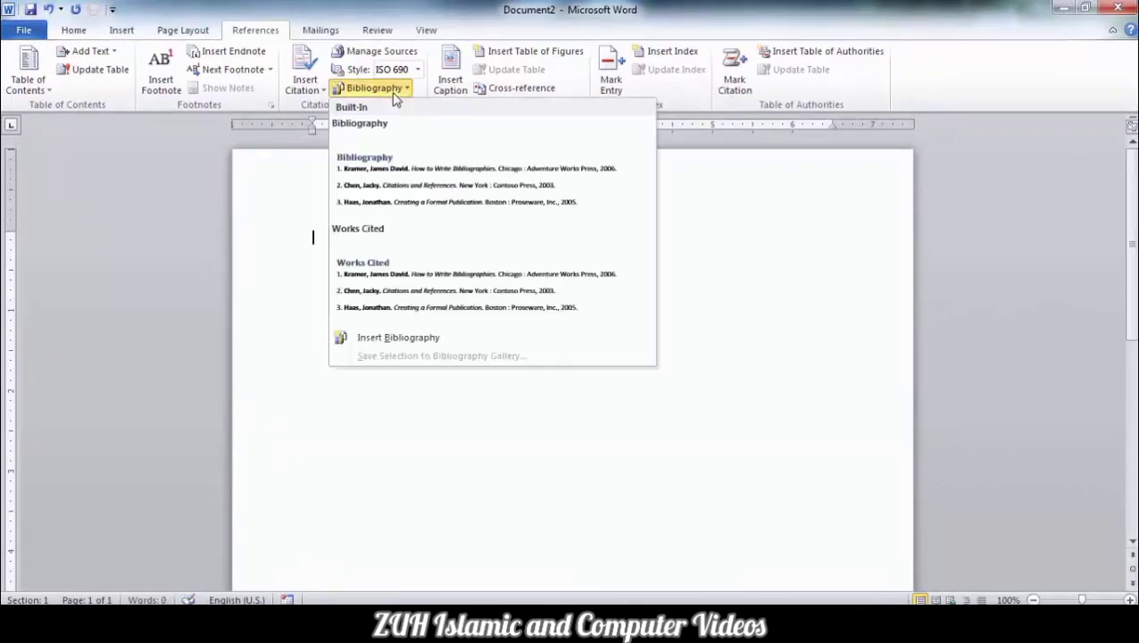
pyautogui.click(401, 165)
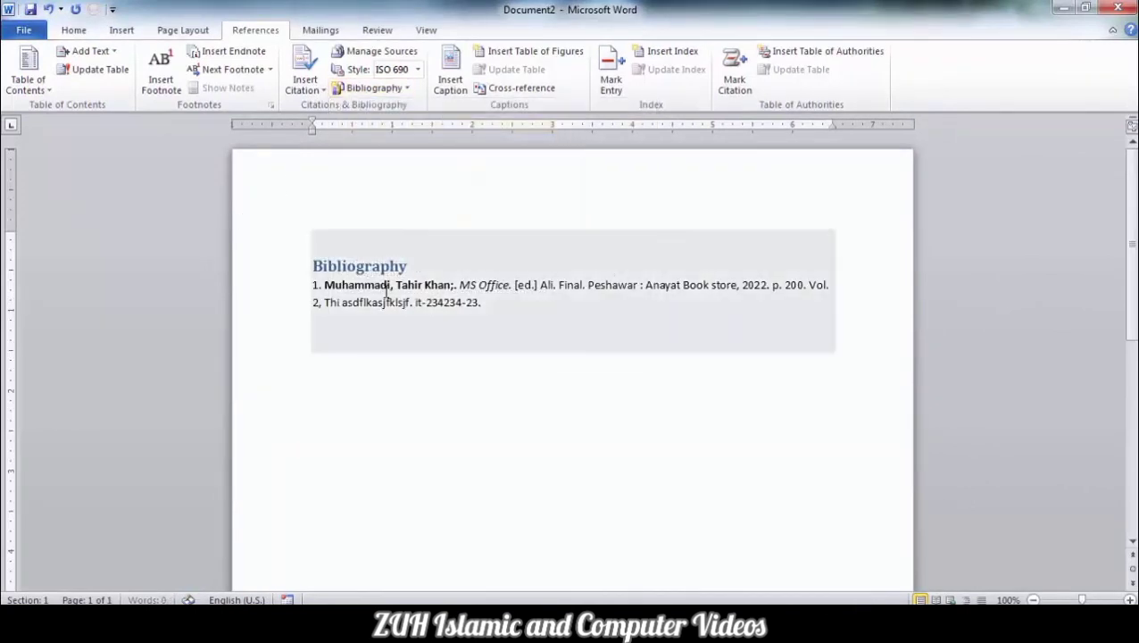
pyautogui.click(393, 293)
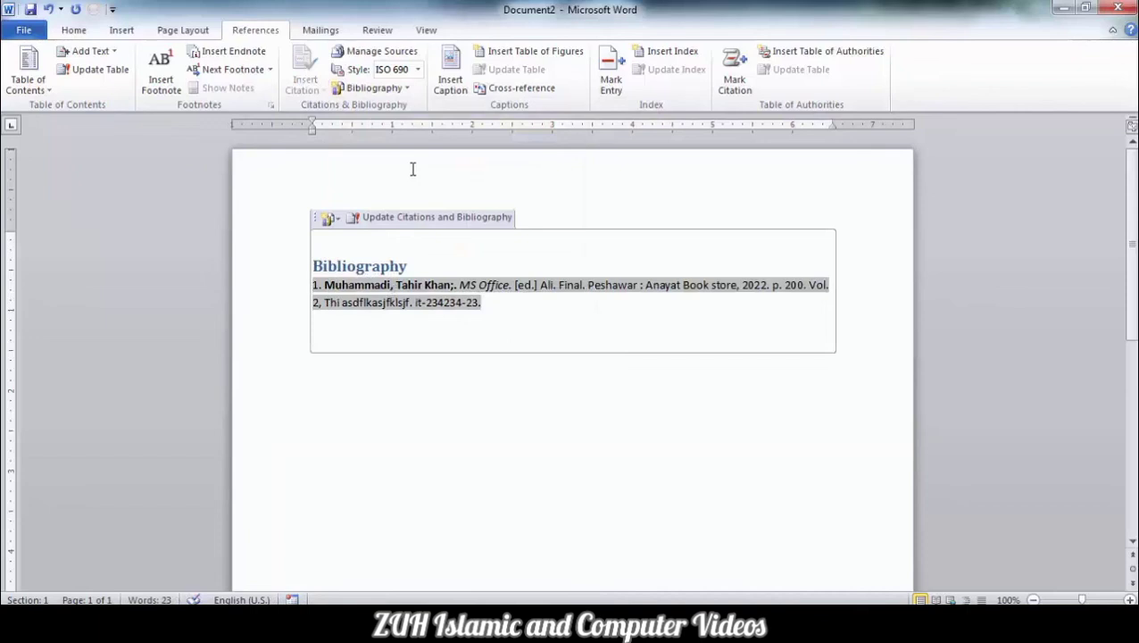
# Change the citation style to Chicago Fifteenth Edition, then to Turabian Sixth Edition.
pyautogui.click(417, 69)
pyautogui.click(409, 102)
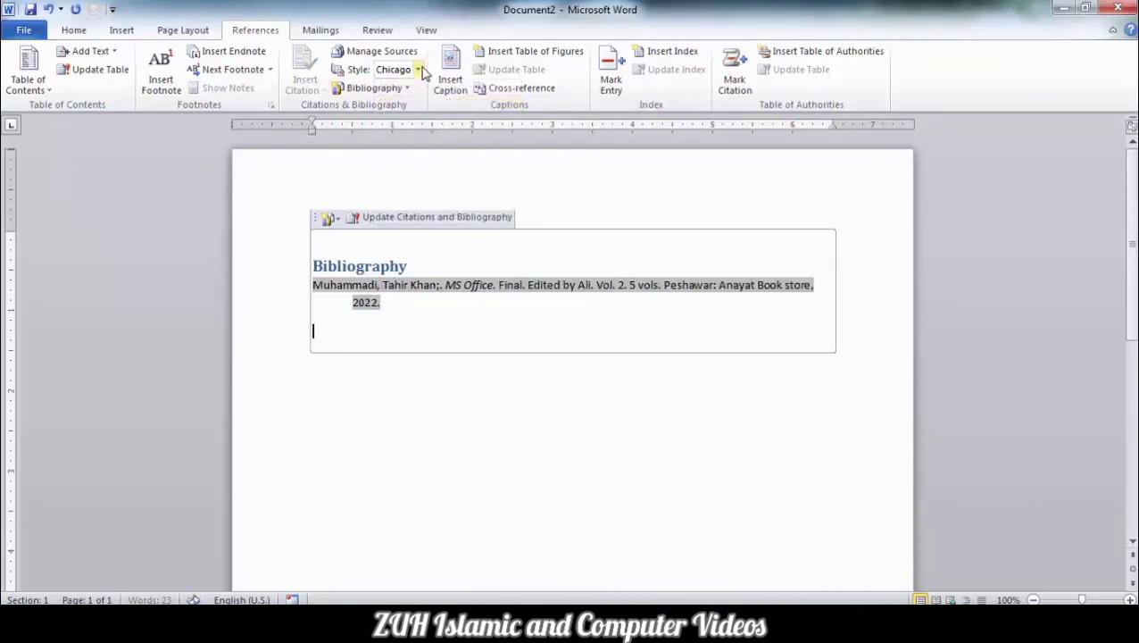
pyautogui.click(418, 69)
pyautogui.click(412, 218)
pyautogui.click(405, 438)
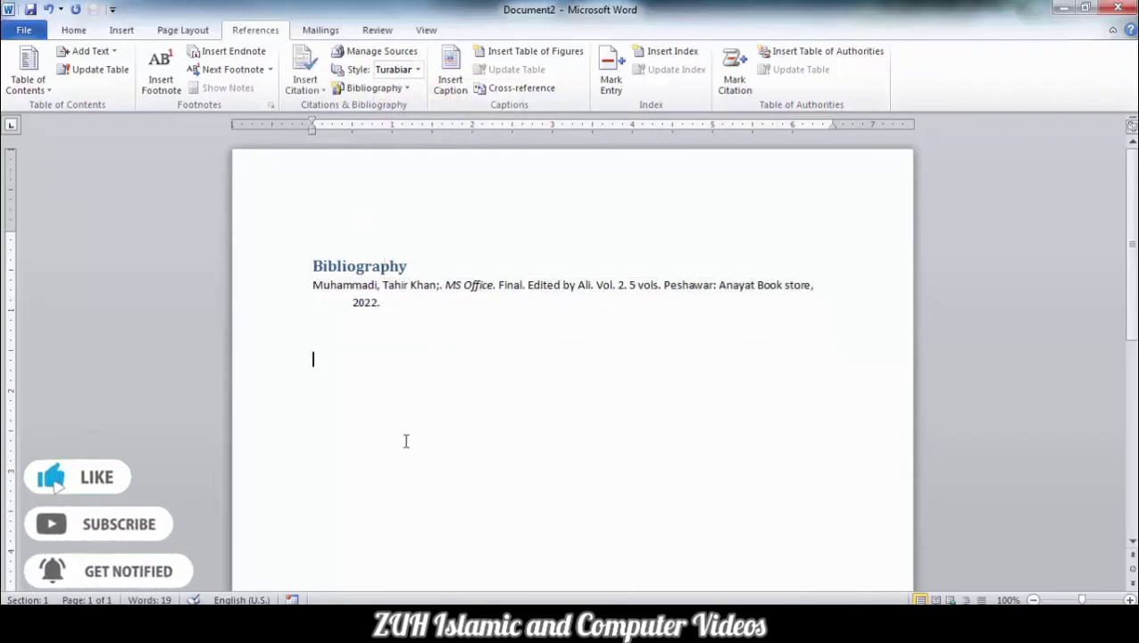